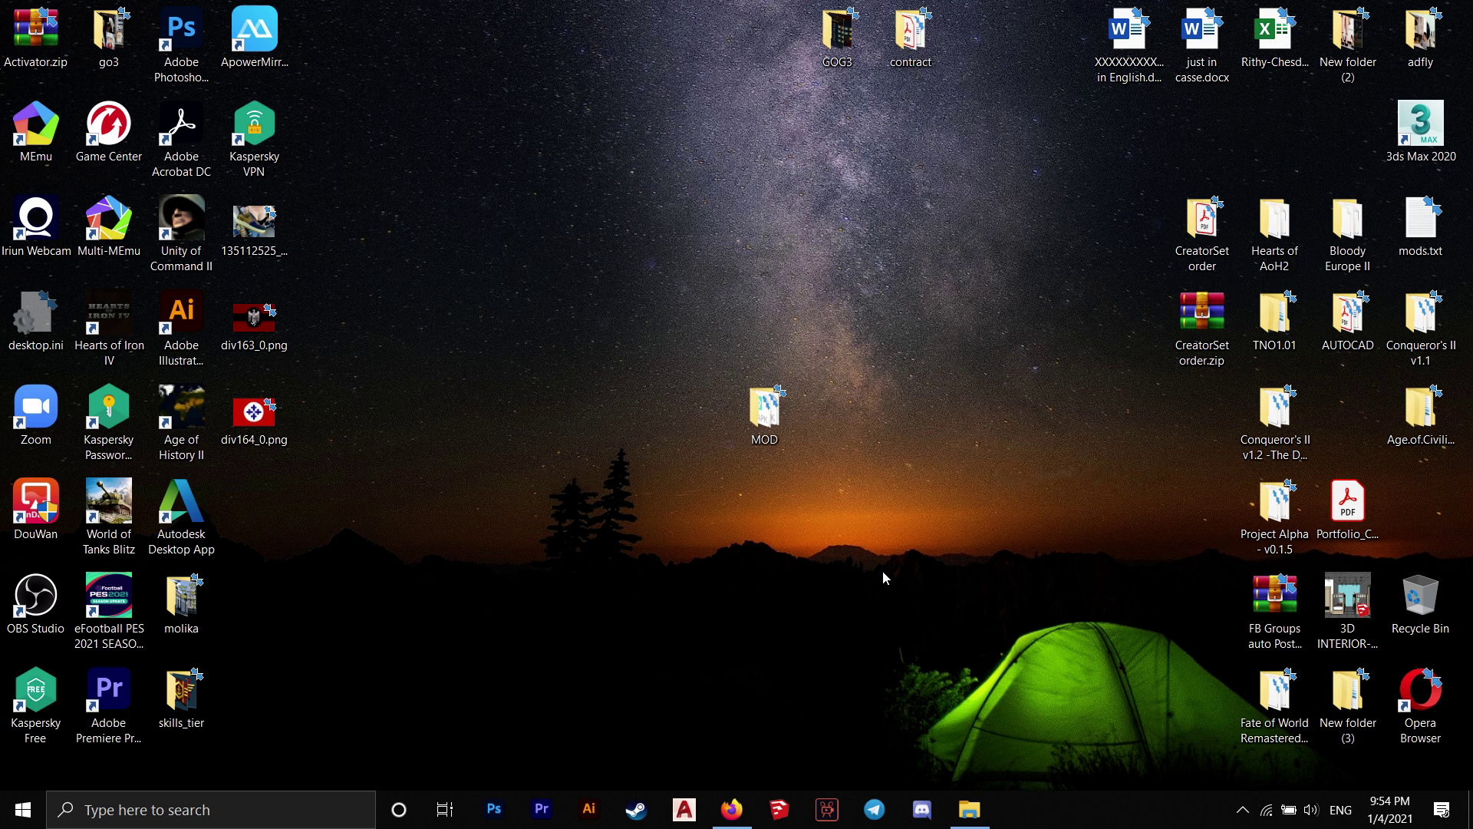
Step: Bring Firefox forward and switch to the memuplay.com homepage tab
{"action": "left_click", "coordinate": [733, 810]}
{"action": "left_click", "coordinate": [103, 16]}
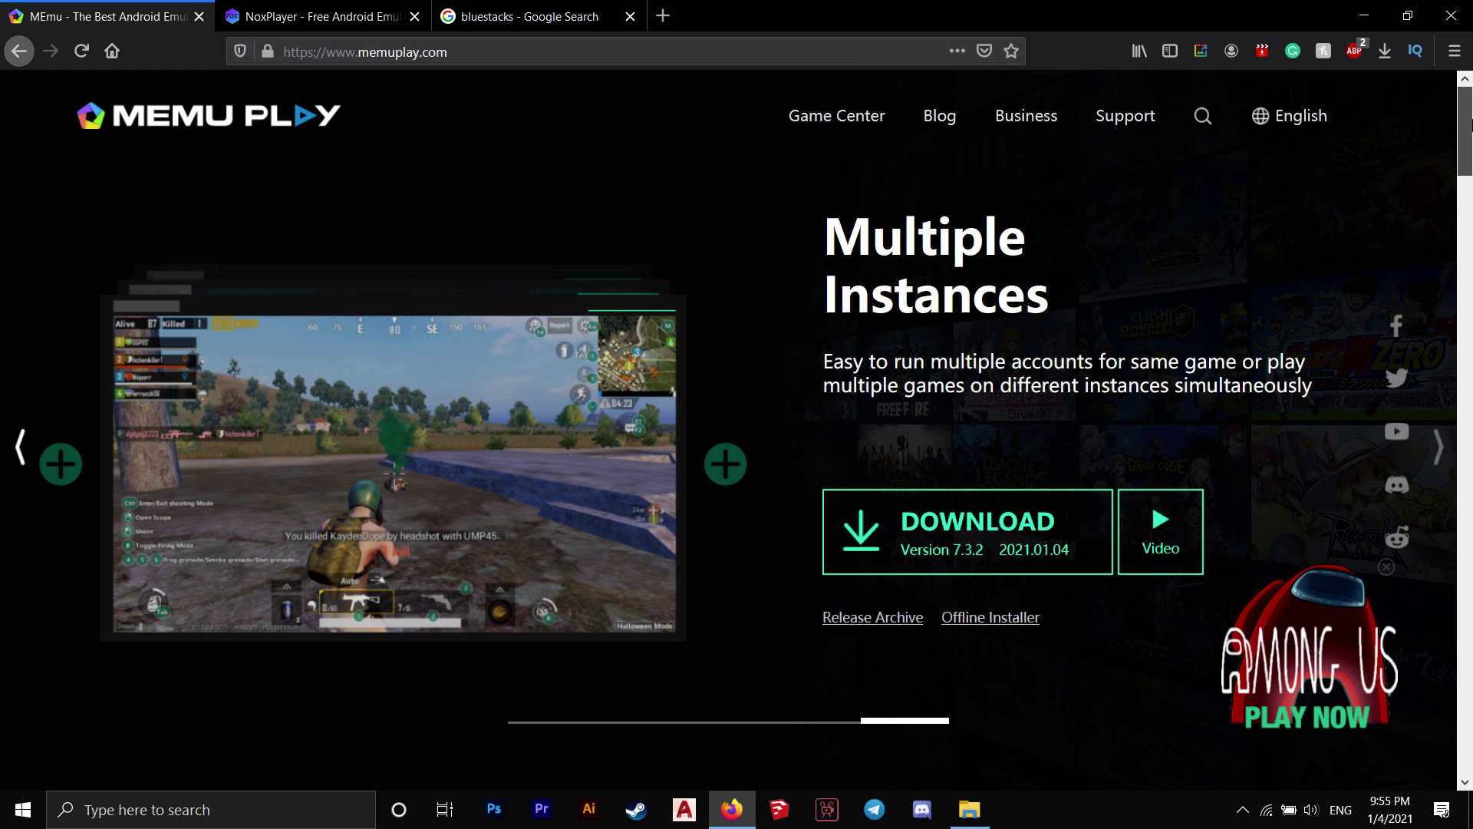
{"action": "left_click_drag", "start_coordinate": [1465, 128], "coordinate": [1464, 225]}
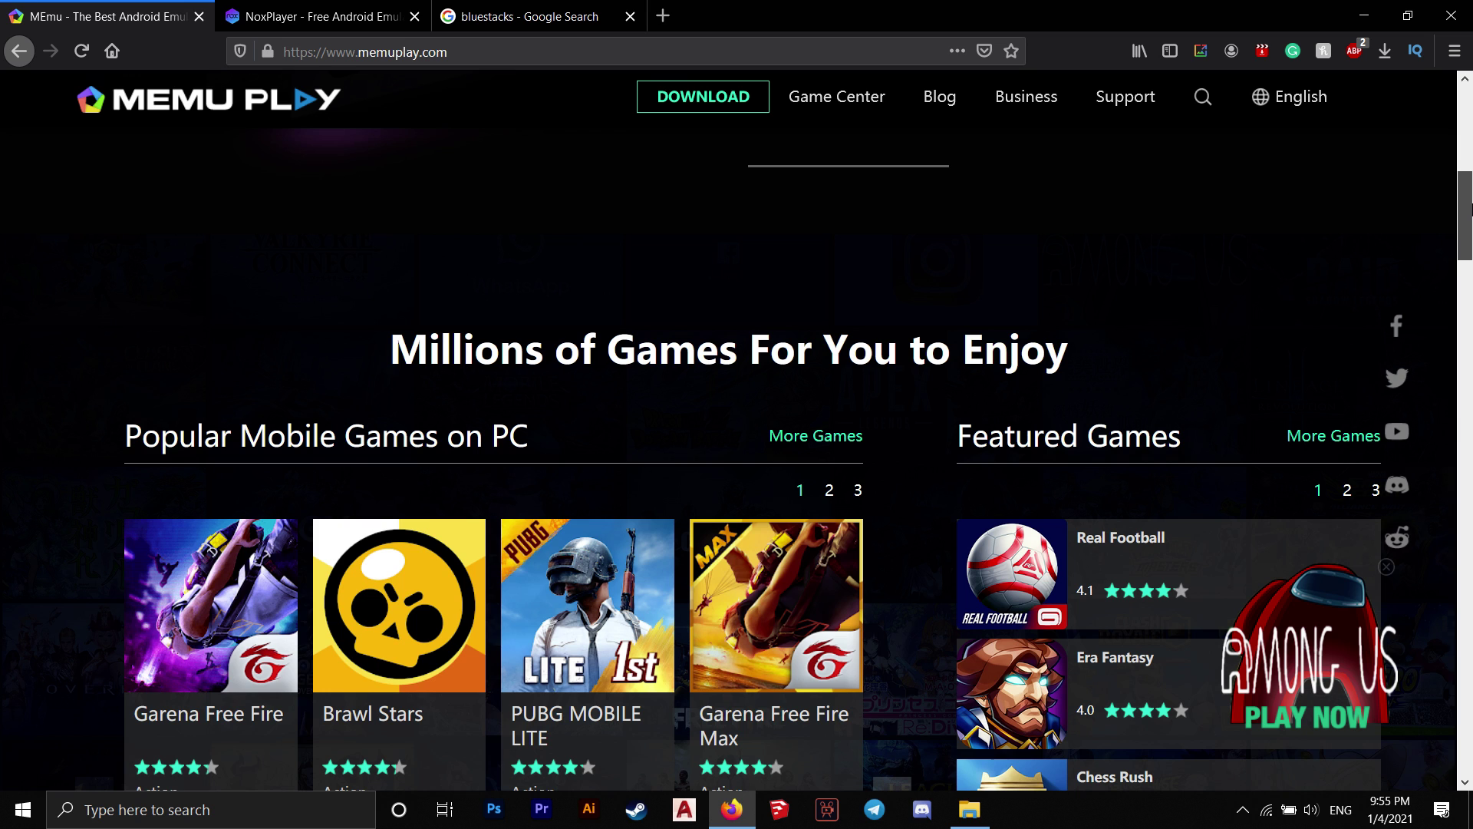
{"action": "mouse_move", "coordinate": [1464, 207]}
{"action": "left_mouse_down"}
{"action": "mouse_move", "coordinate": [1464, 500]}
{"action": "mouse_move", "coordinate": [1411, 510]}
{"action": "left_mouse_up"}
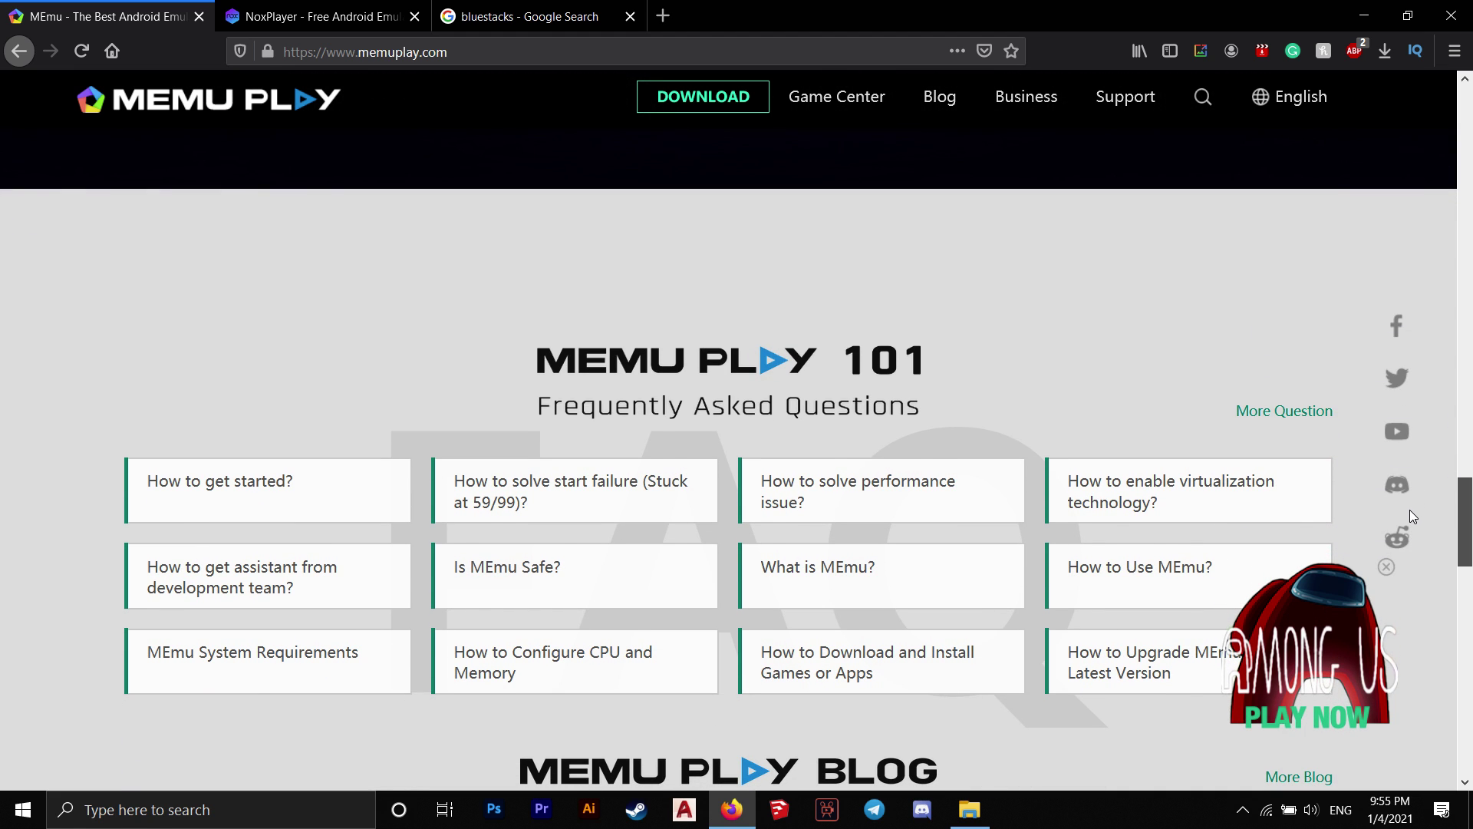
{"action": "left_click_drag", "start_coordinate": [1464, 518], "coordinate": [1467, 115]}
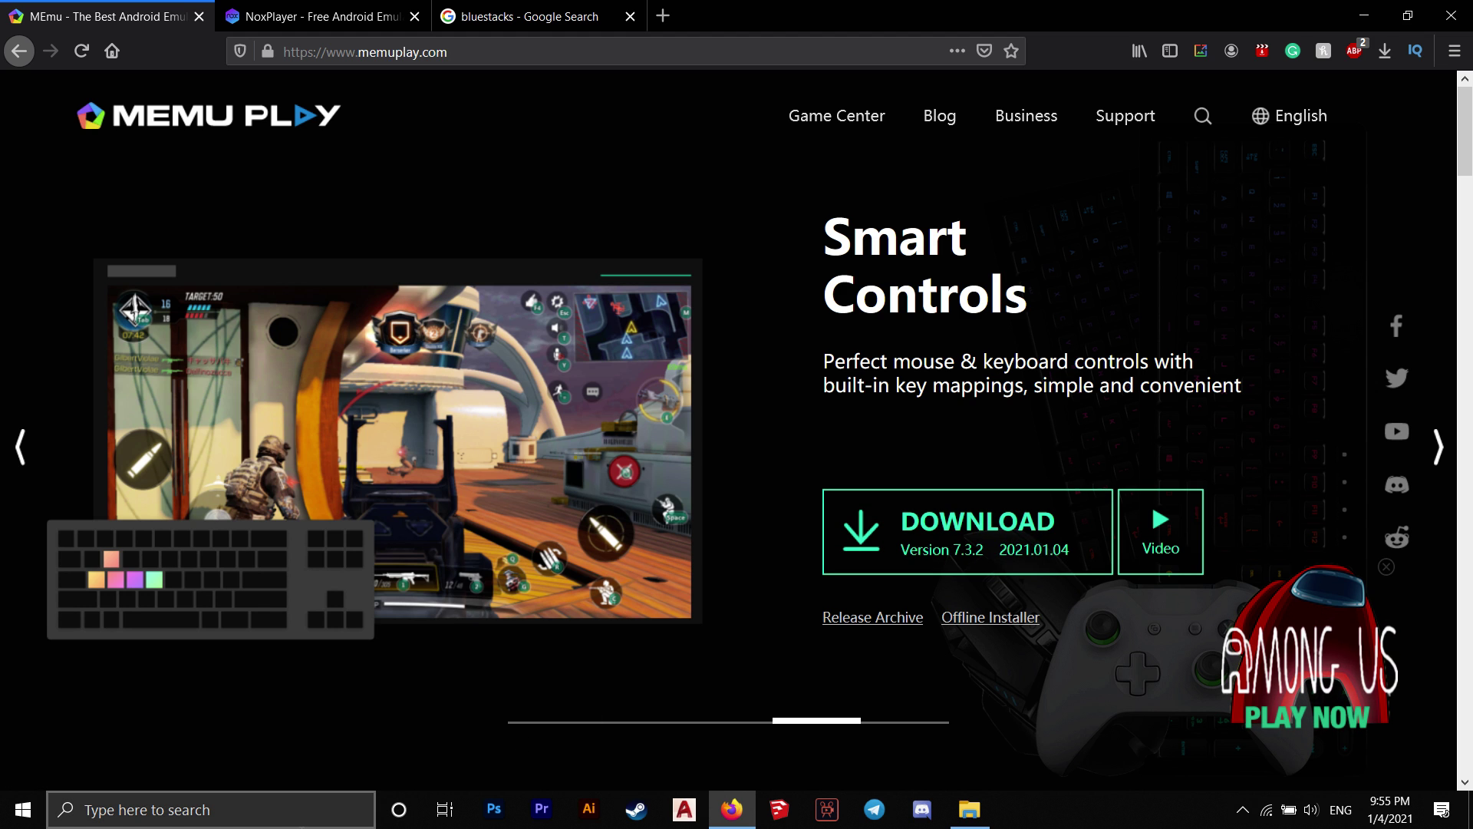
Step: Launch MEmu from Windows search and page fullscreen to the third launcher page
{"action": "left_click", "coordinate": [210, 810]}
{"action": "type", "text": "ME"}
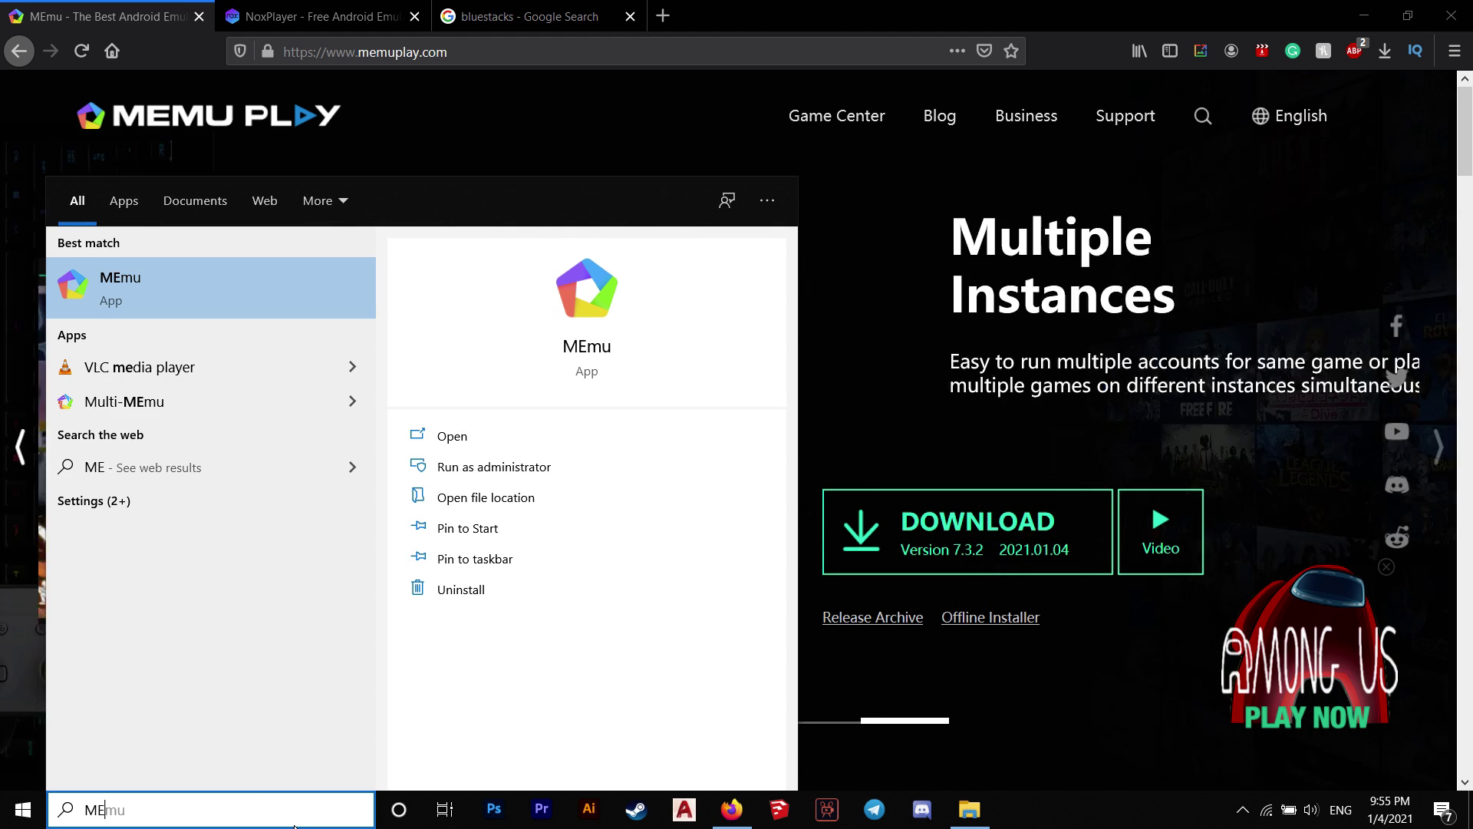
{"action": "type", "text": "MU"}
{"action": "key", "text": "Return"}
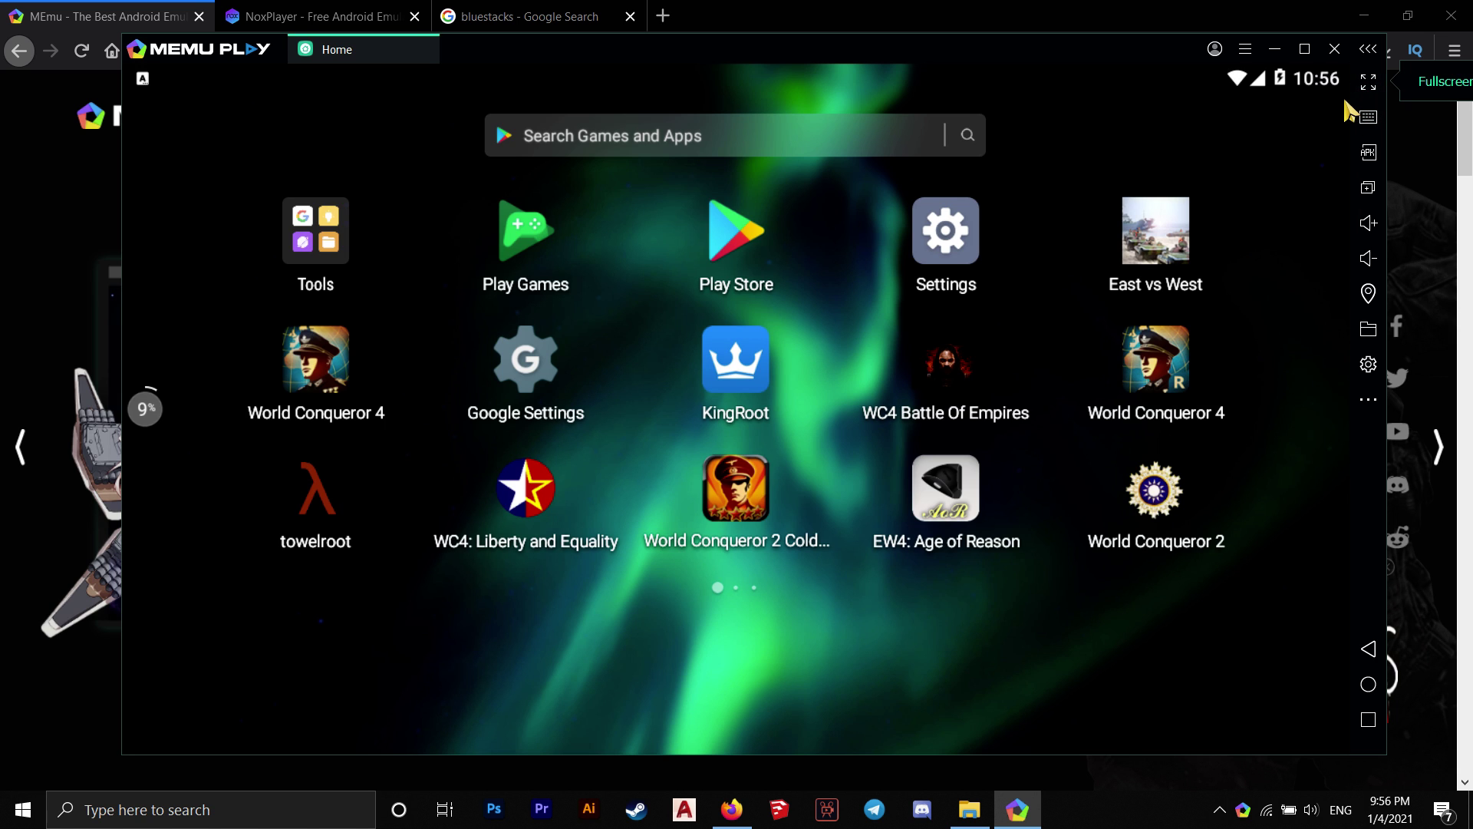
{"action": "left_click", "coordinate": [1368, 81]}
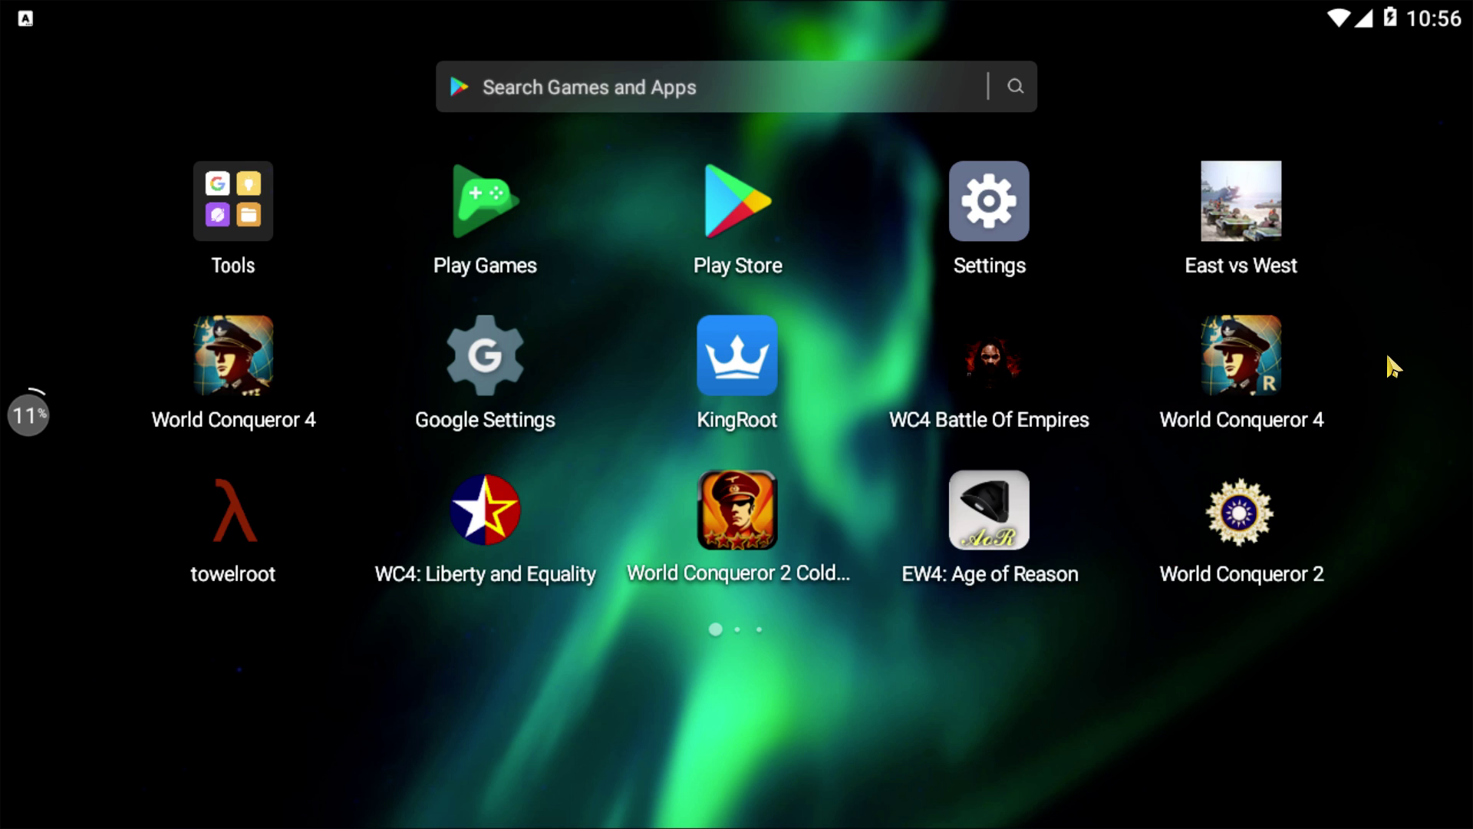
{"action": "left_click_drag", "start_coordinate": [1381, 357], "coordinate": [690, 381]}
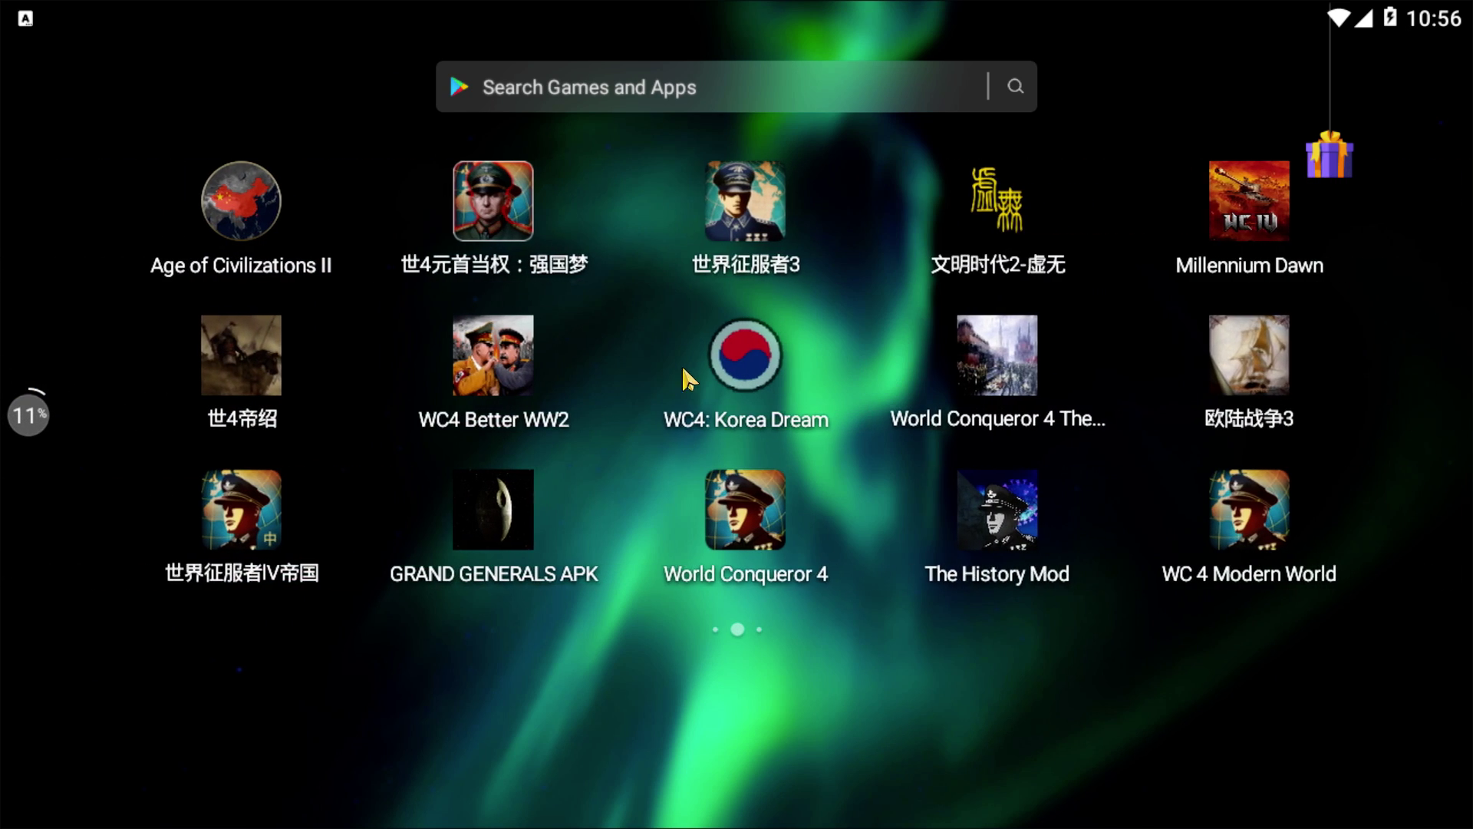
{"action": "left_click_drag", "start_coordinate": [1279, 285], "coordinate": [577, 308]}
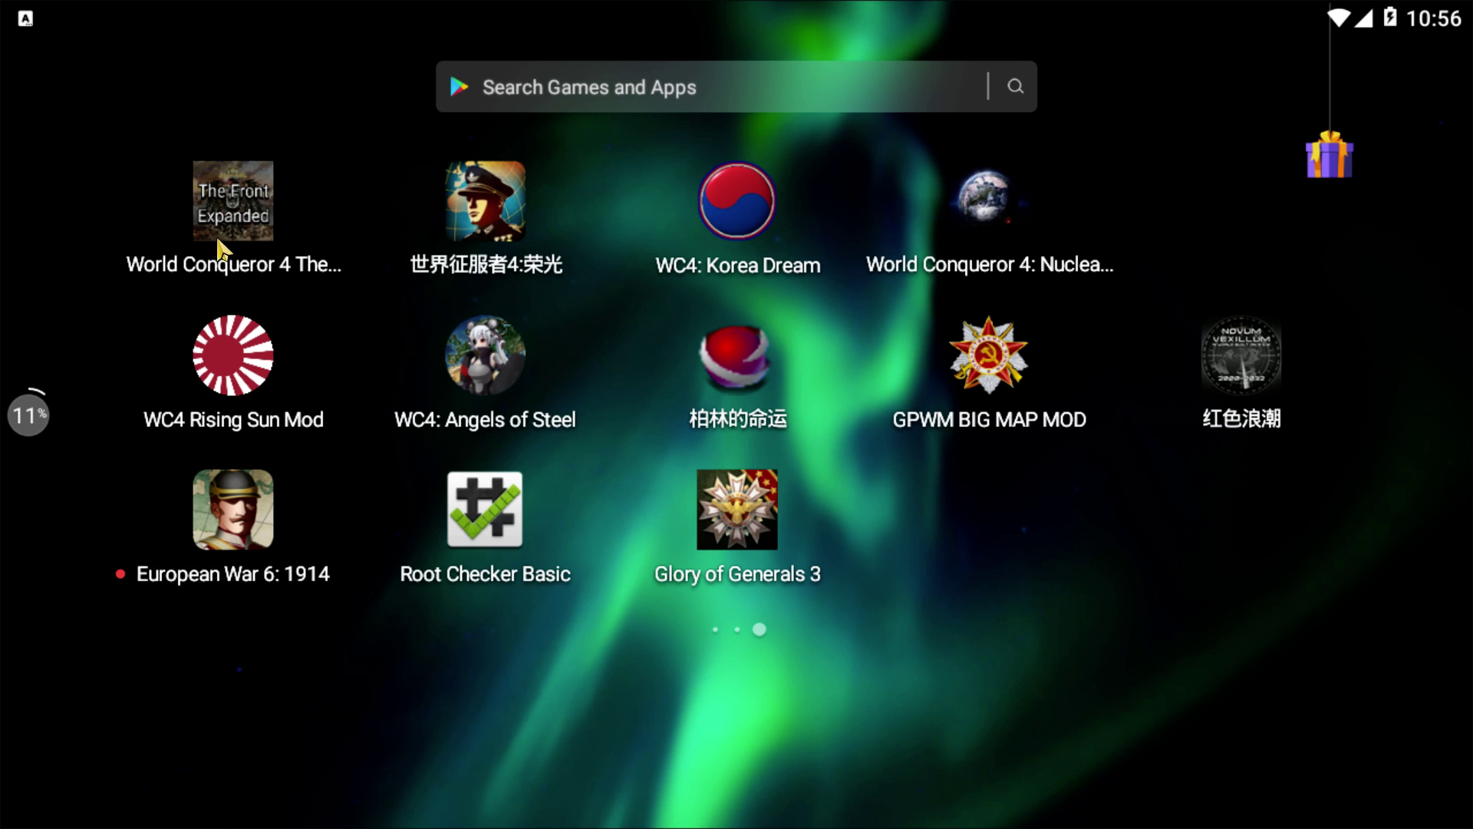
{"action": "key", "text": "F11"}
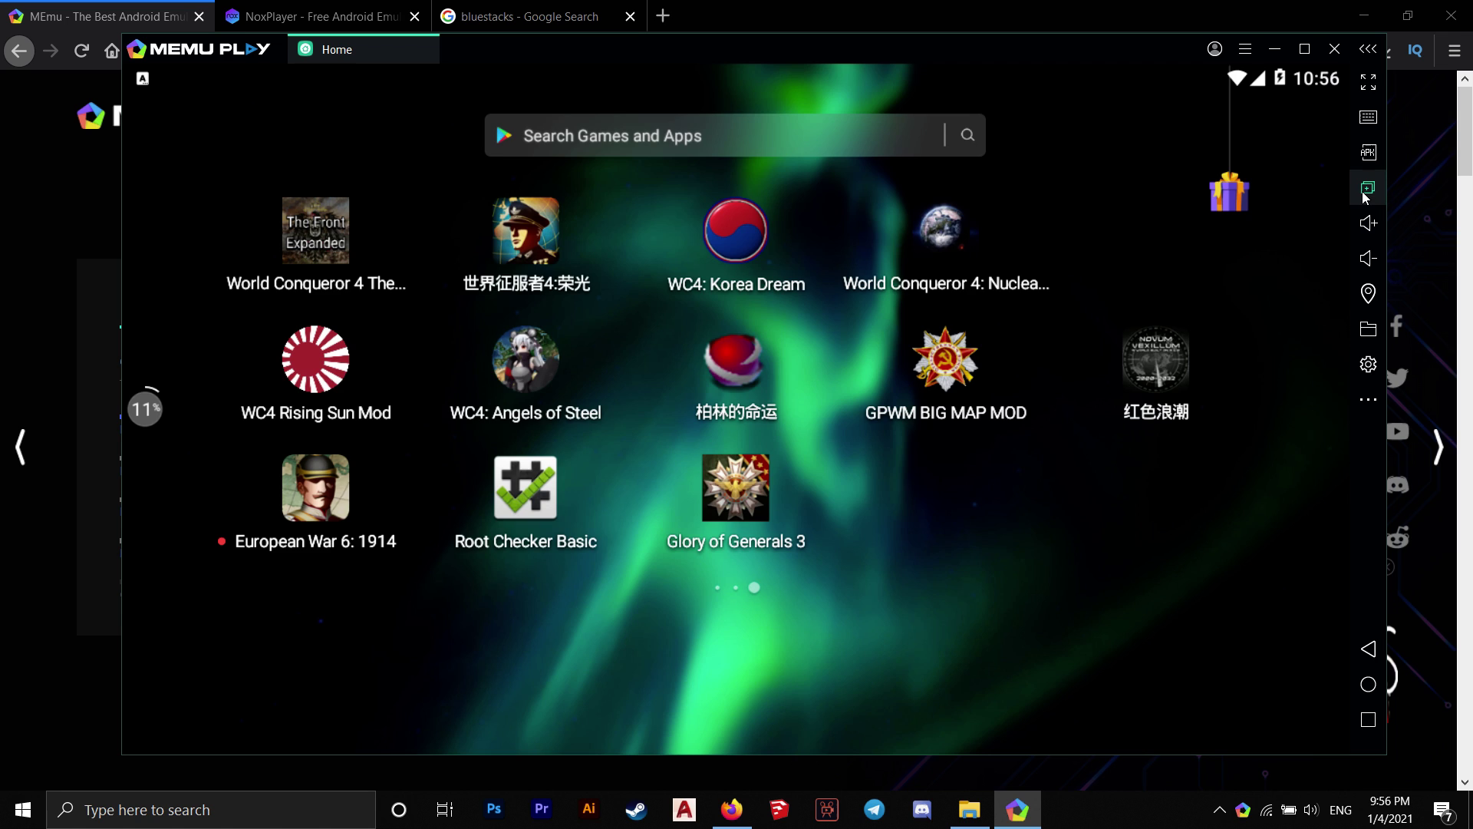
Step: Start MEmu1 from the Multi-Instance manager, flip its launcher page, then minimize it
{"action": "left_click", "coordinate": [1368, 188]}
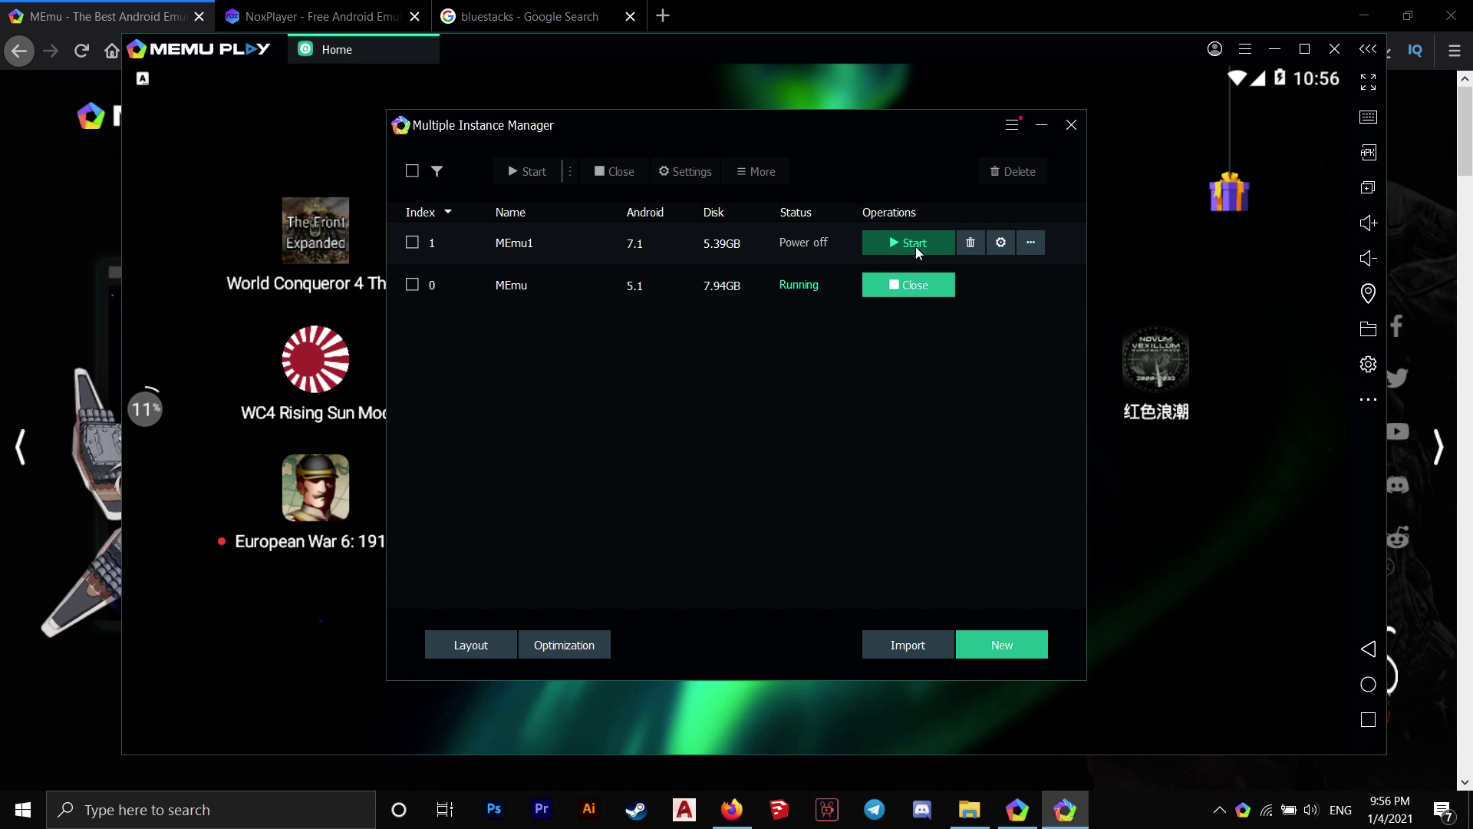
{"action": "left_click", "coordinate": [918, 251]}
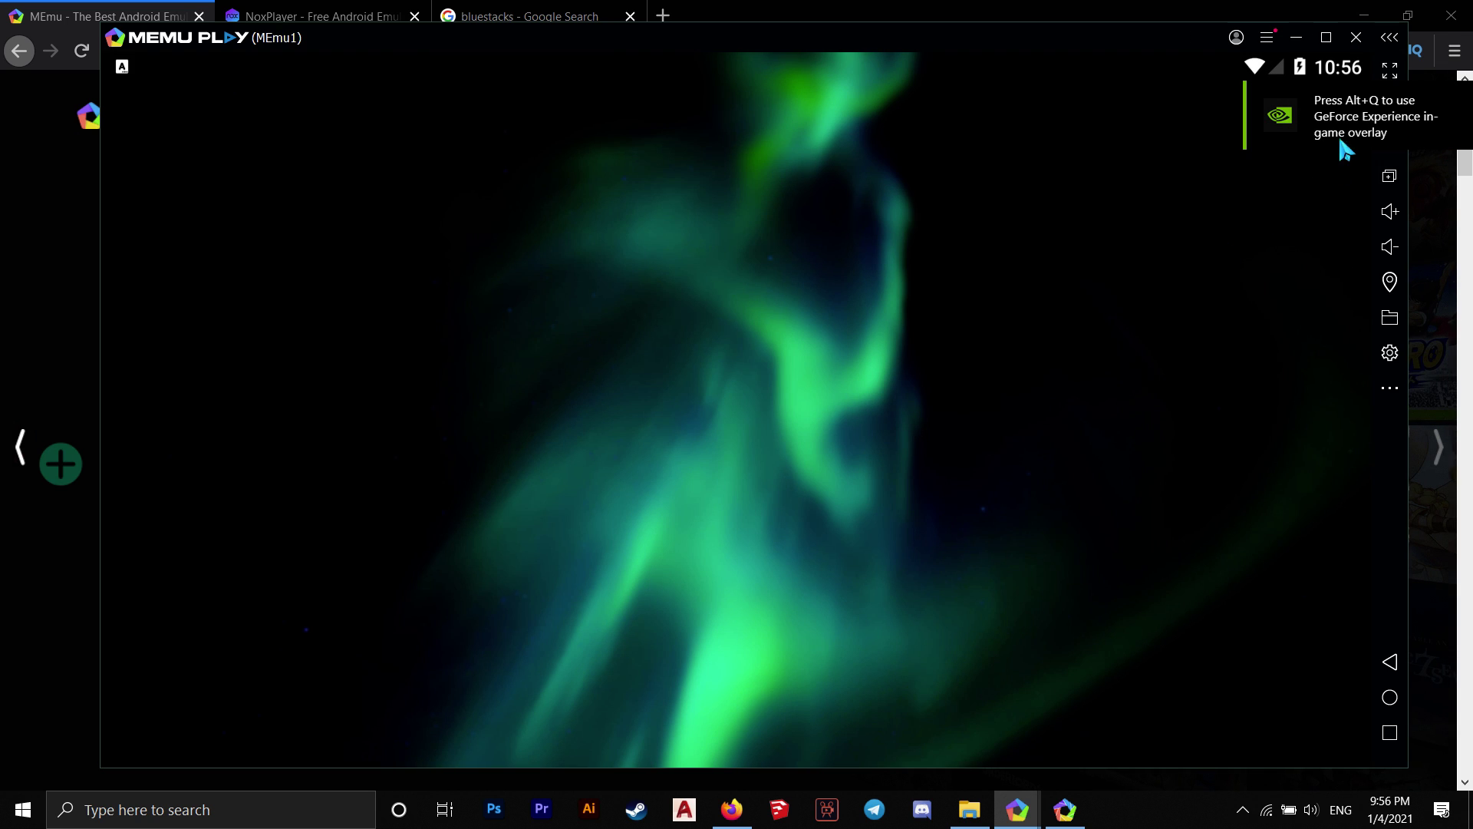
{"action": "left_click", "coordinate": [1390, 69]}
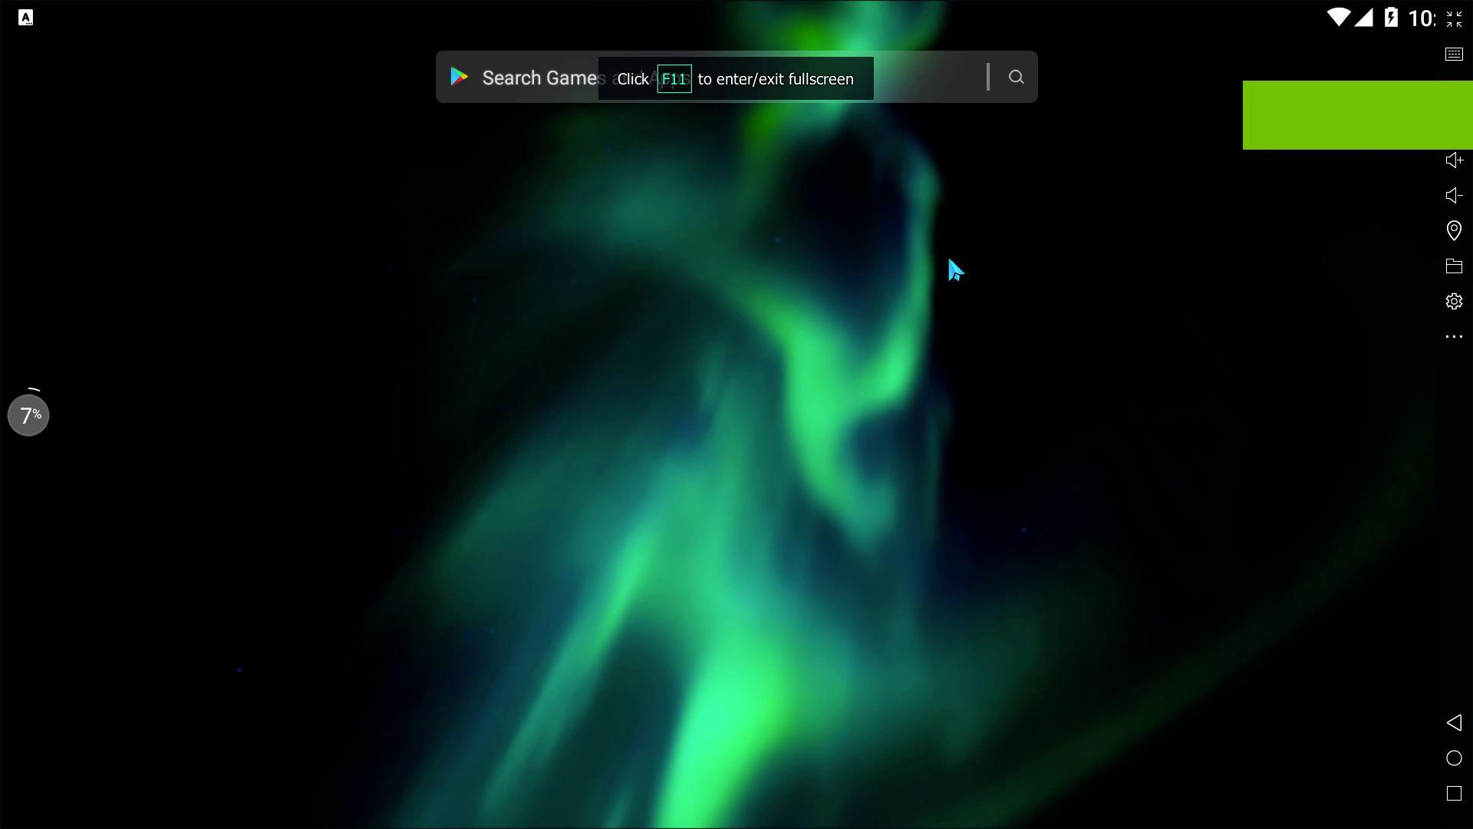
{"action": "left_click_drag", "start_coordinate": [1261, 202], "coordinate": [807, 199]}
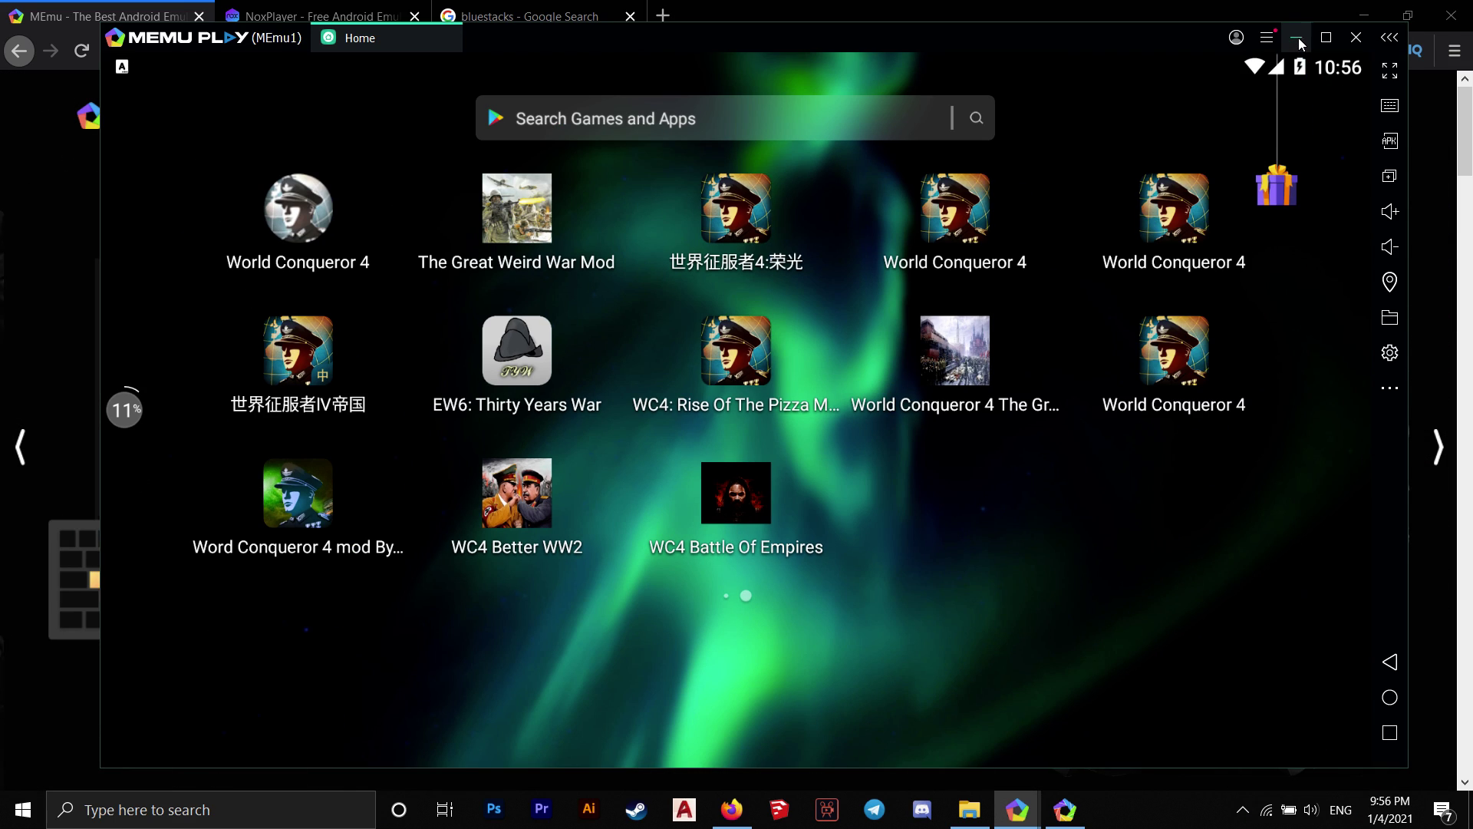
{"action": "left_click", "coordinate": [1297, 37]}
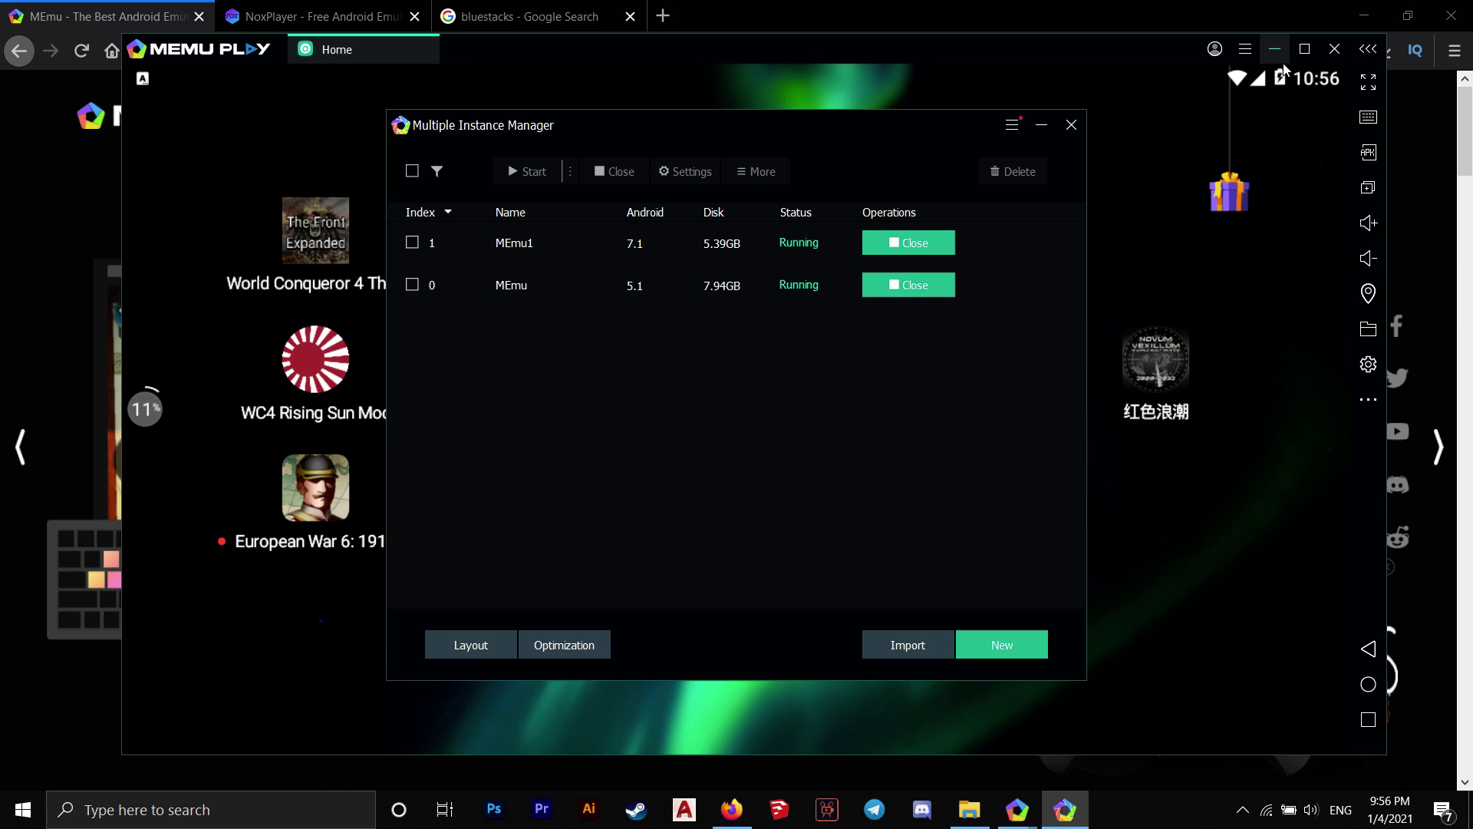
Step: Close the instance manager, view the NoxPlayer site, then open BlueStacks from Google results
{"action": "left_click", "coordinate": [1072, 125]}
{"action": "left_click", "coordinate": [1274, 48]}
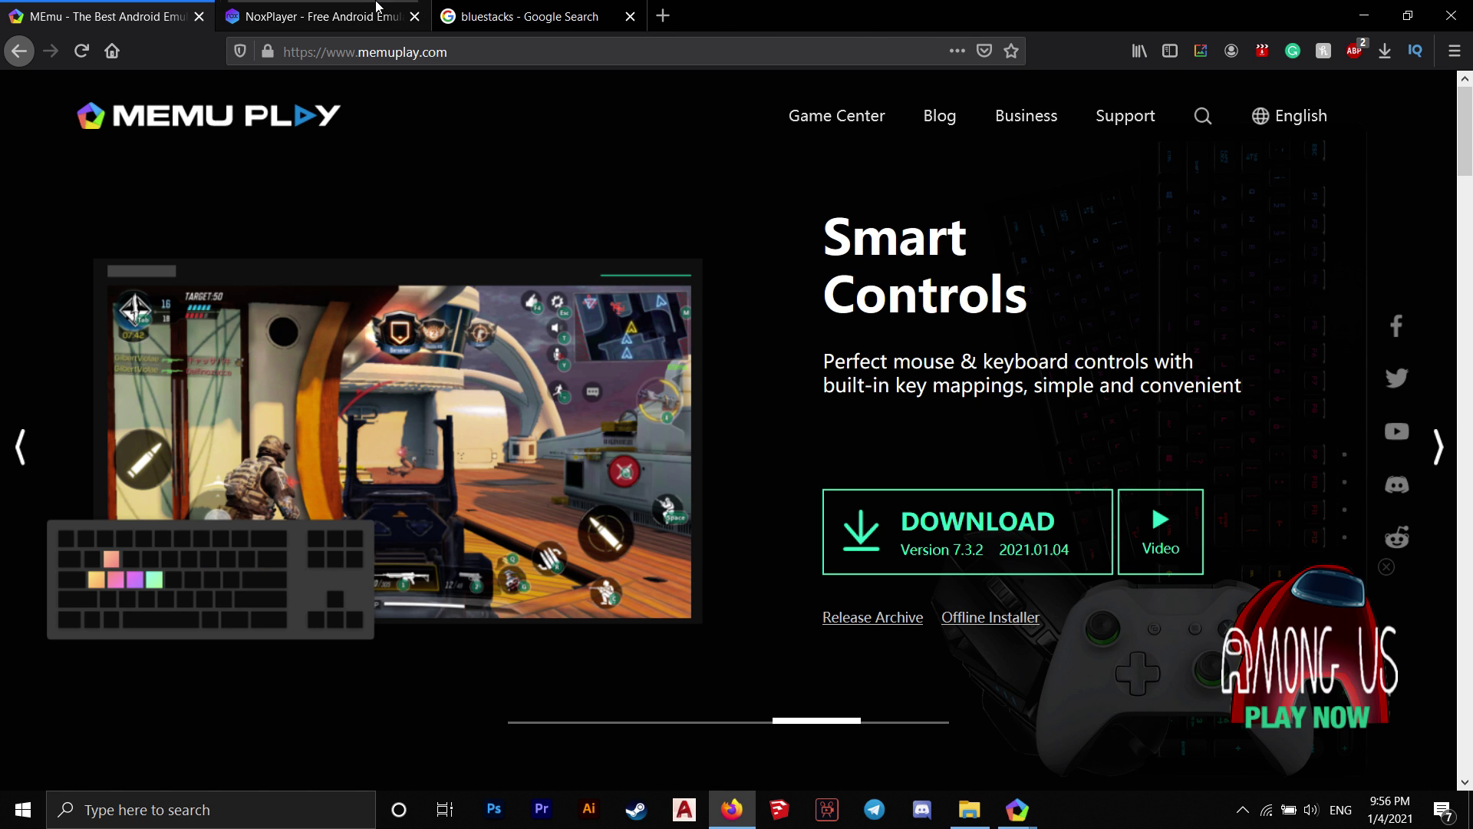
{"action": "left_click", "coordinate": [322, 16]}
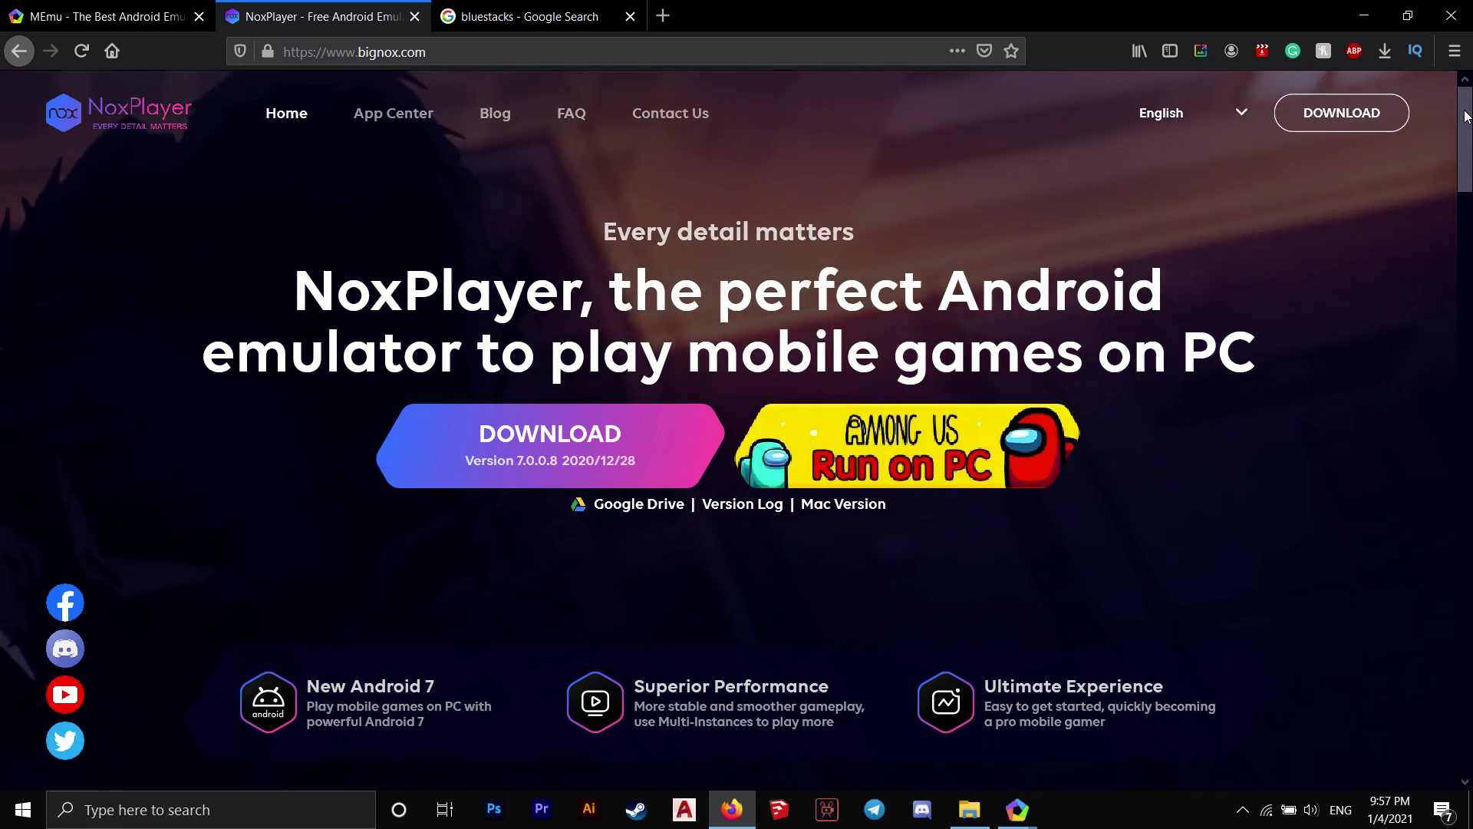
{"action": "mouse_move", "coordinate": [1464, 139]}
{"action": "left_mouse_down"}
{"action": "mouse_move", "coordinate": [1436, 468]}
{"action": "mouse_move", "coordinate": [1435, 456]}
{"action": "left_mouse_up"}
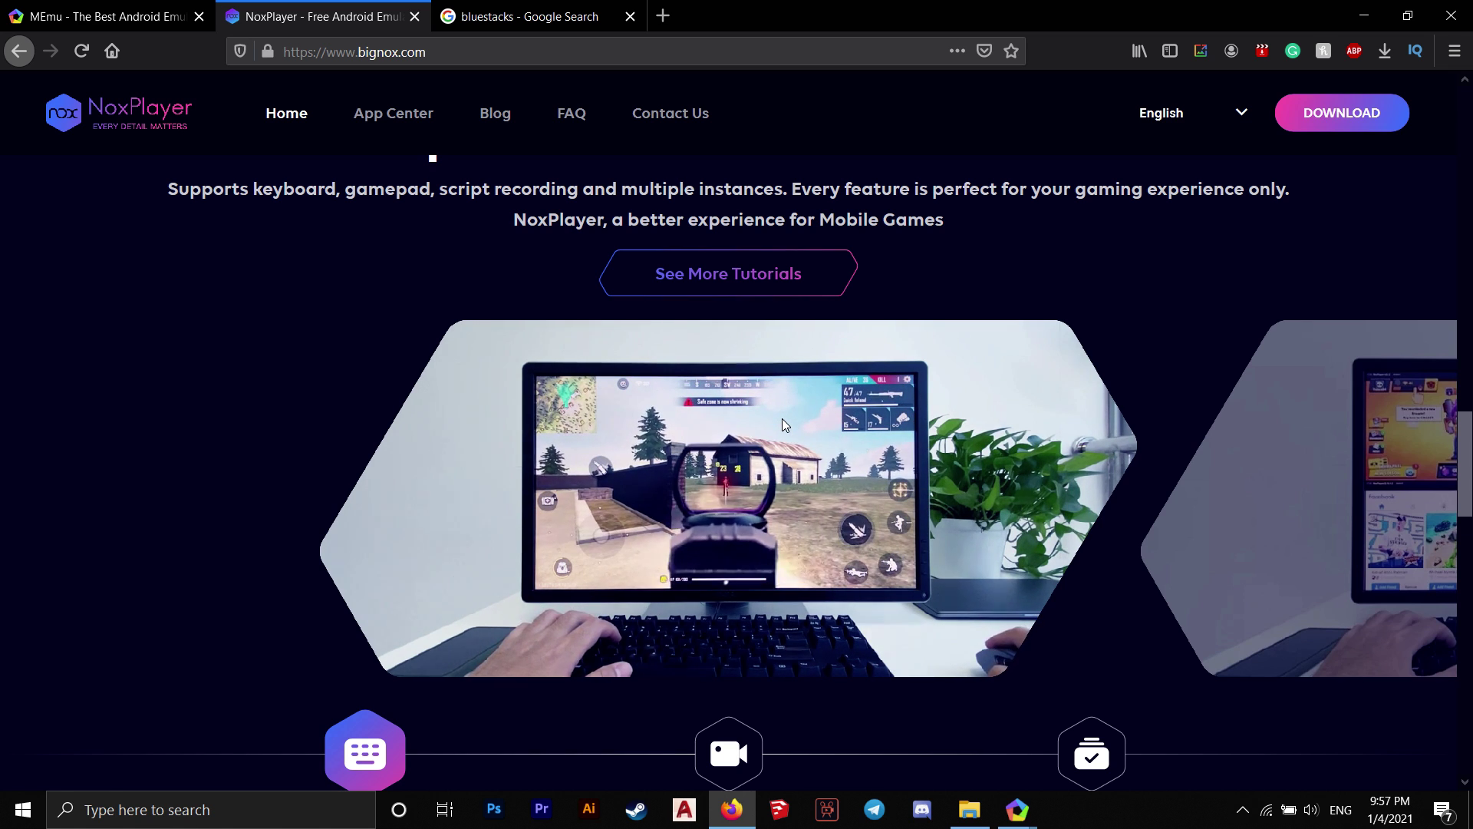
{"action": "scroll", "coordinate": [1439, 549], "scroll_direction": "down", "scroll_amount": 8}
{"action": "scroll", "coordinate": [1422, 641], "scroll_direction": "down", "scroll_amount": 5}
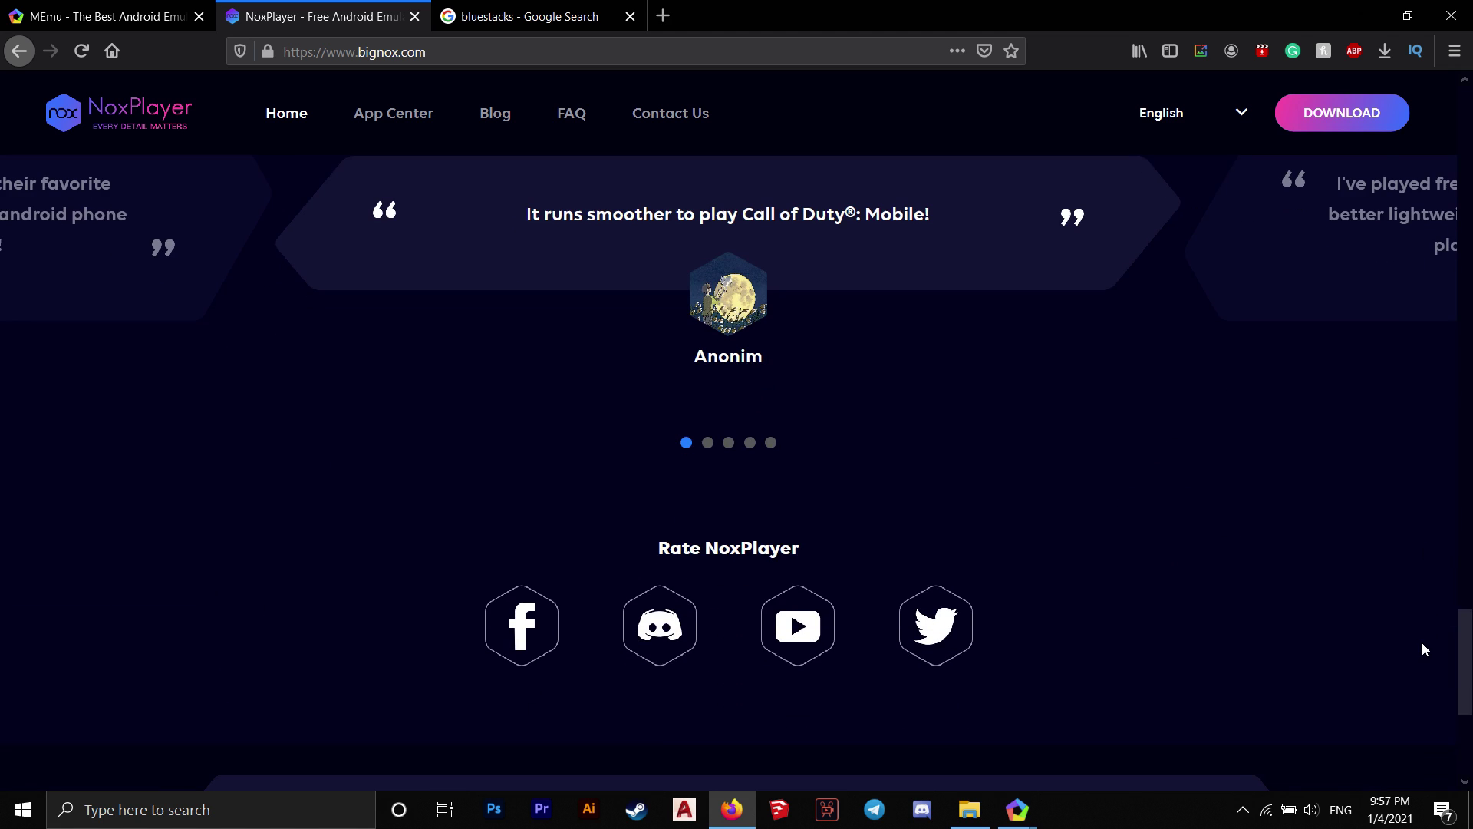
{"action": "scroll", "coordinate": [1422, 643], "scroll_direction": "up", "scroll_amount": 1}
{"action": "scroll", "coordinate": [1424, 632], "scroll_direction": "up", "scroll_amount": 5}
{"action": "scroll", "coordinate": [1423, 632], "scroll_direction": "up", "scroll_amount": 8}
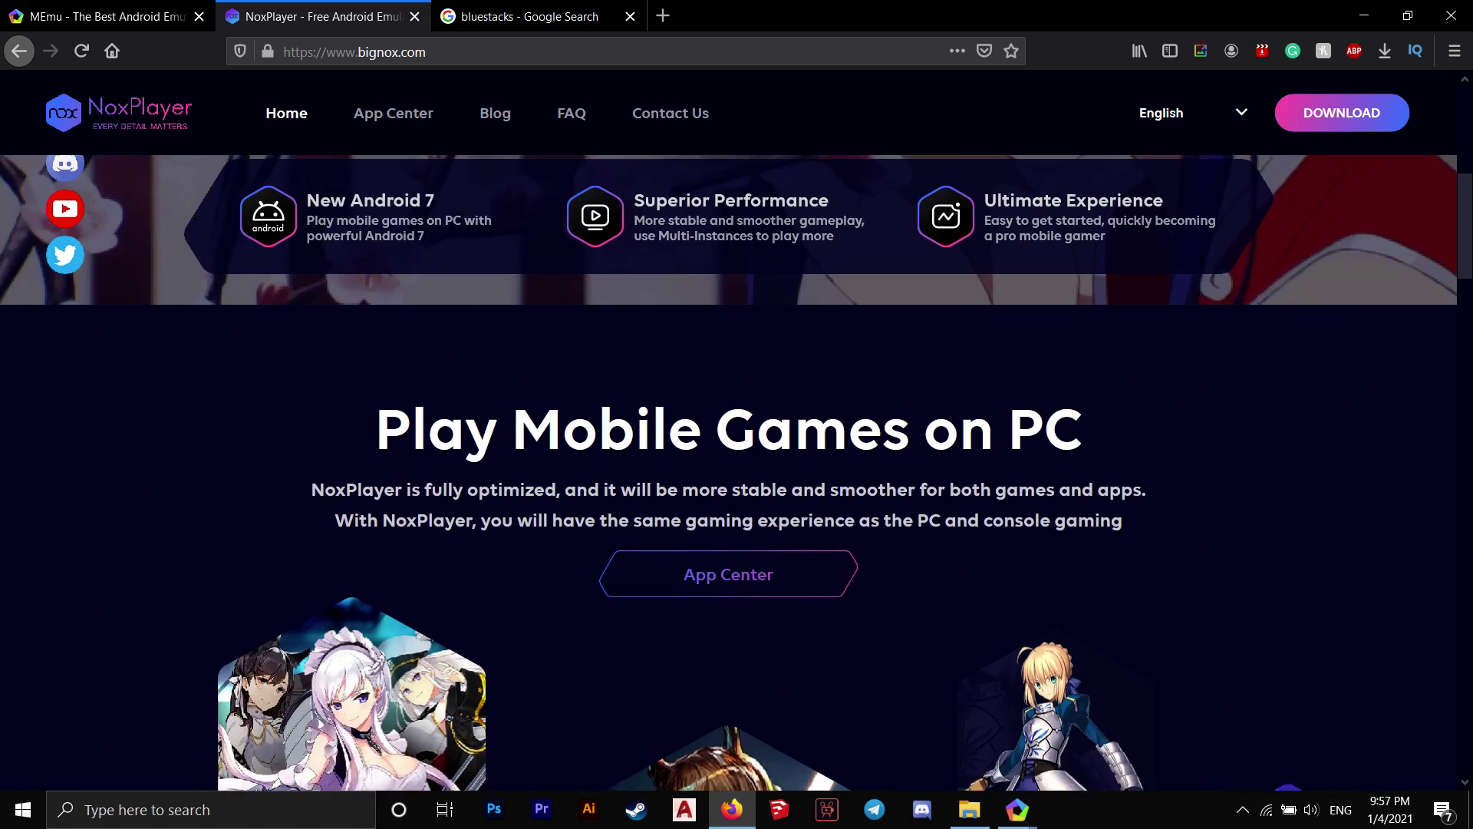
{"action": "scroll", "coordinate": [1424, 633], "scroll_direction": "up", "scroll_amount": 1}
{"action": "left_click", "coordinate": [530, 16]}
{"action": "left_click", "coordinate": [427, 320]}
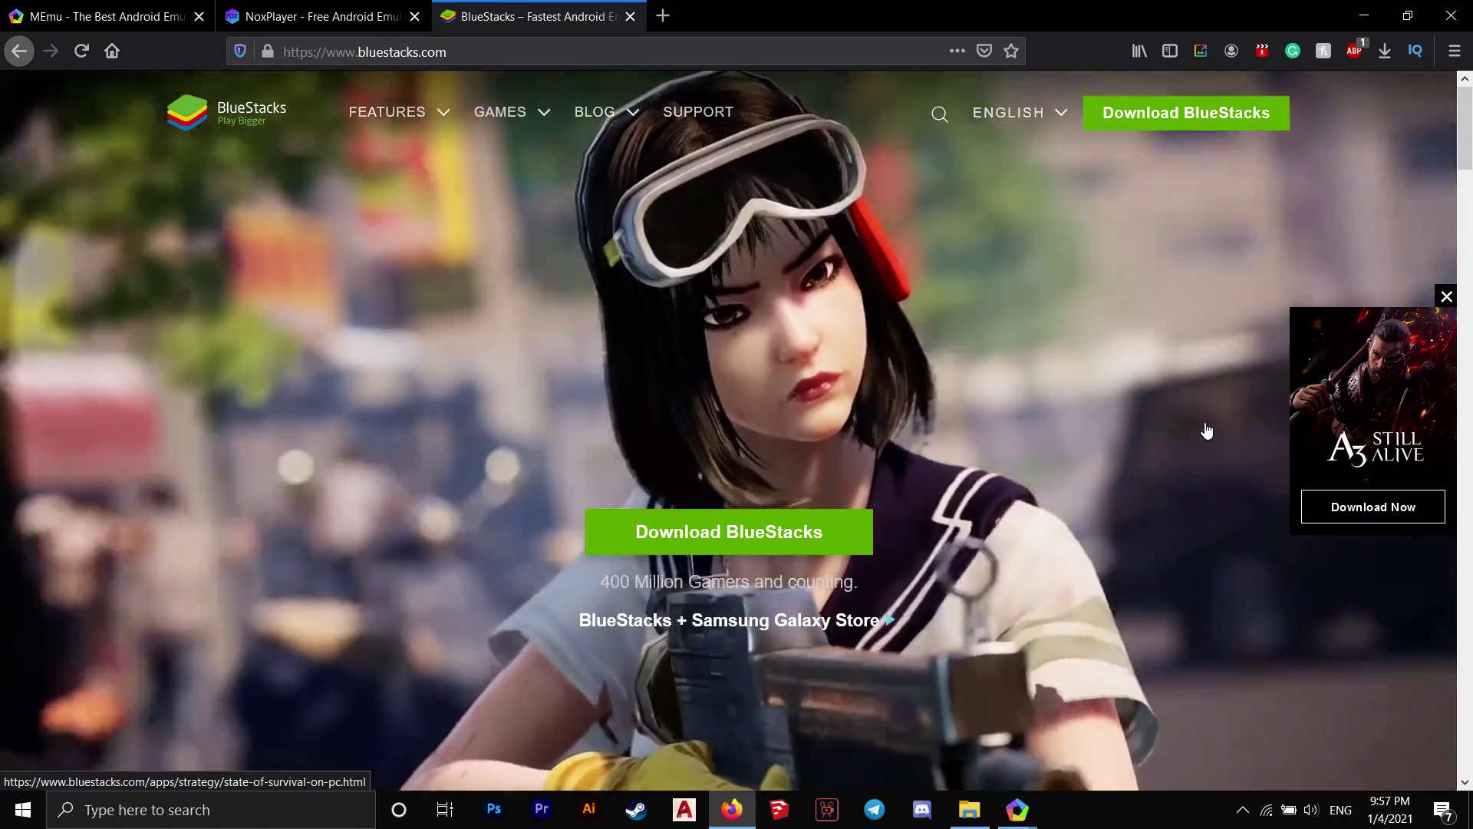
{"action": "scroll", "coordinate": [886, 425], "scroll_direction": "down", "scroll_amount": 5}
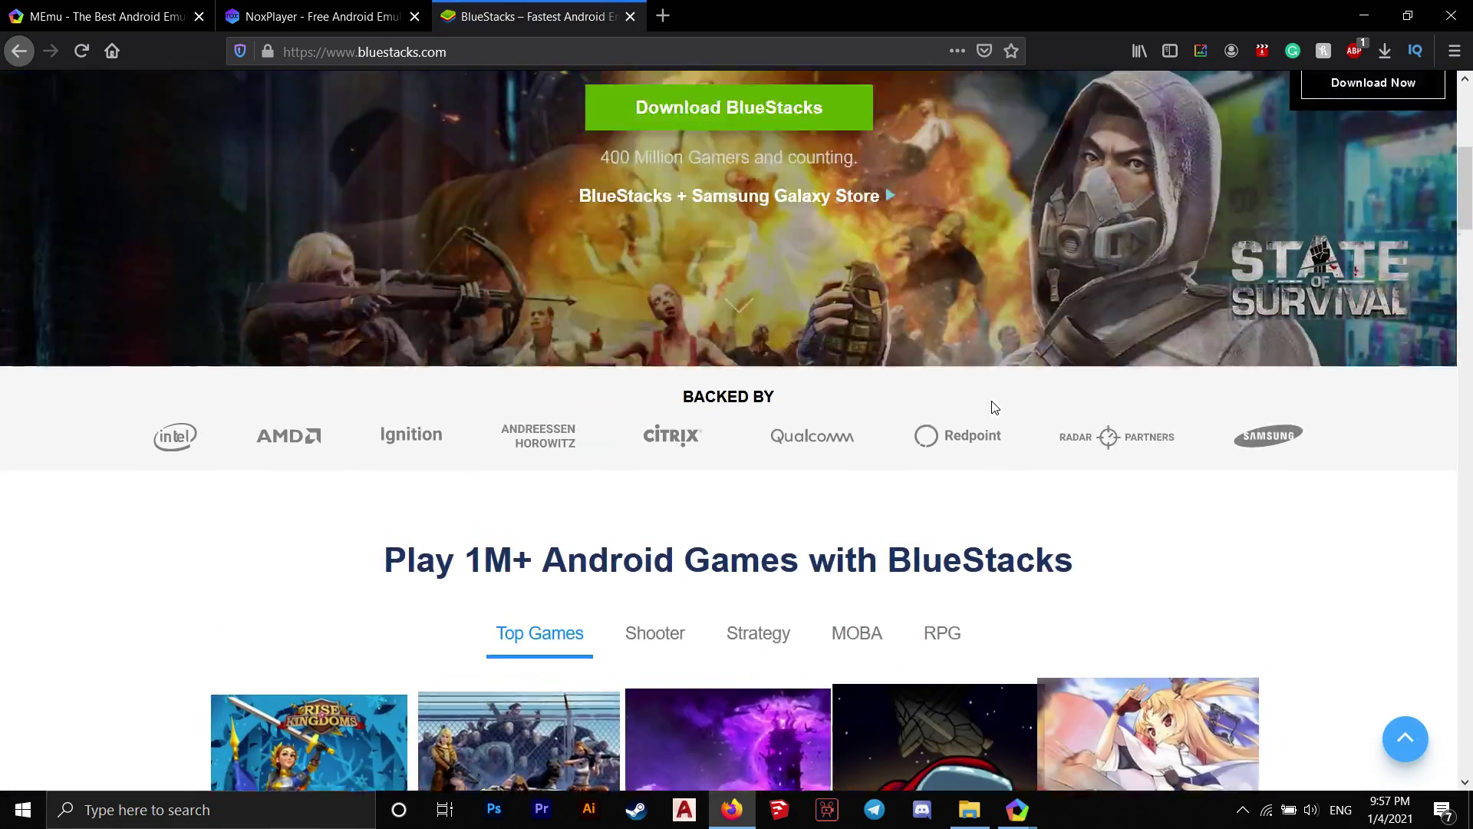
{"action": "scroll", "coordinate": [994, 408], "scroll_direction": "down", "scroll_amount": 6}
{"action": "scroll", "coordinate": [995, 408], "scroll_direction": "up", "scroll_amount": 6}
{"action": "scroll", "coordinate": [995, 407], "scroll_direction": "up", "scroll_amount": 5}
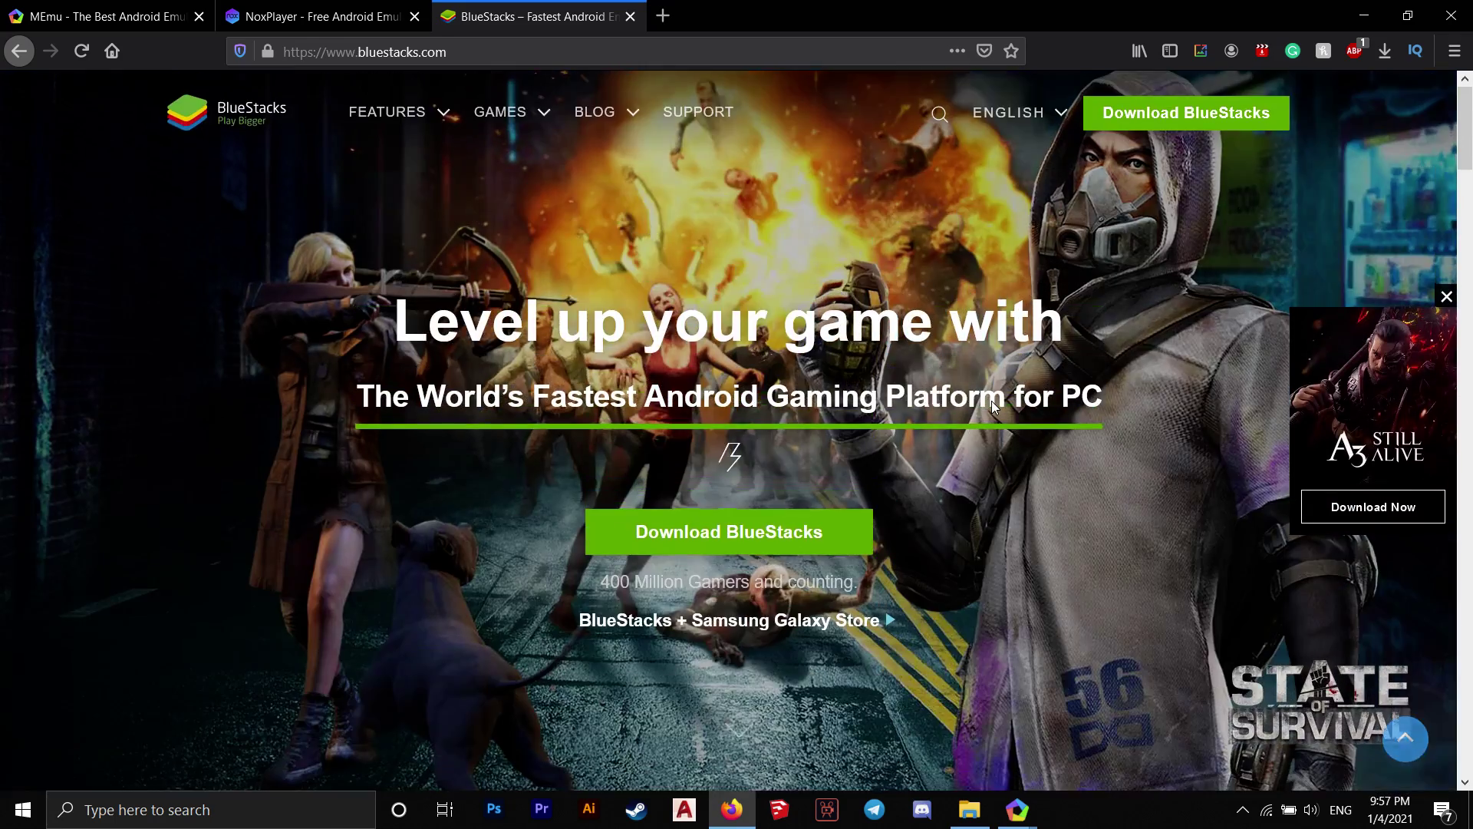
{"action": "scroll", "coordinate": [994, 409], "scroll_direction": "down", "scroll_amount": 10}
{"action": "scroll", "coordinate": [995, 408], "scroll_direction": "up", "scroll_amount": 4}
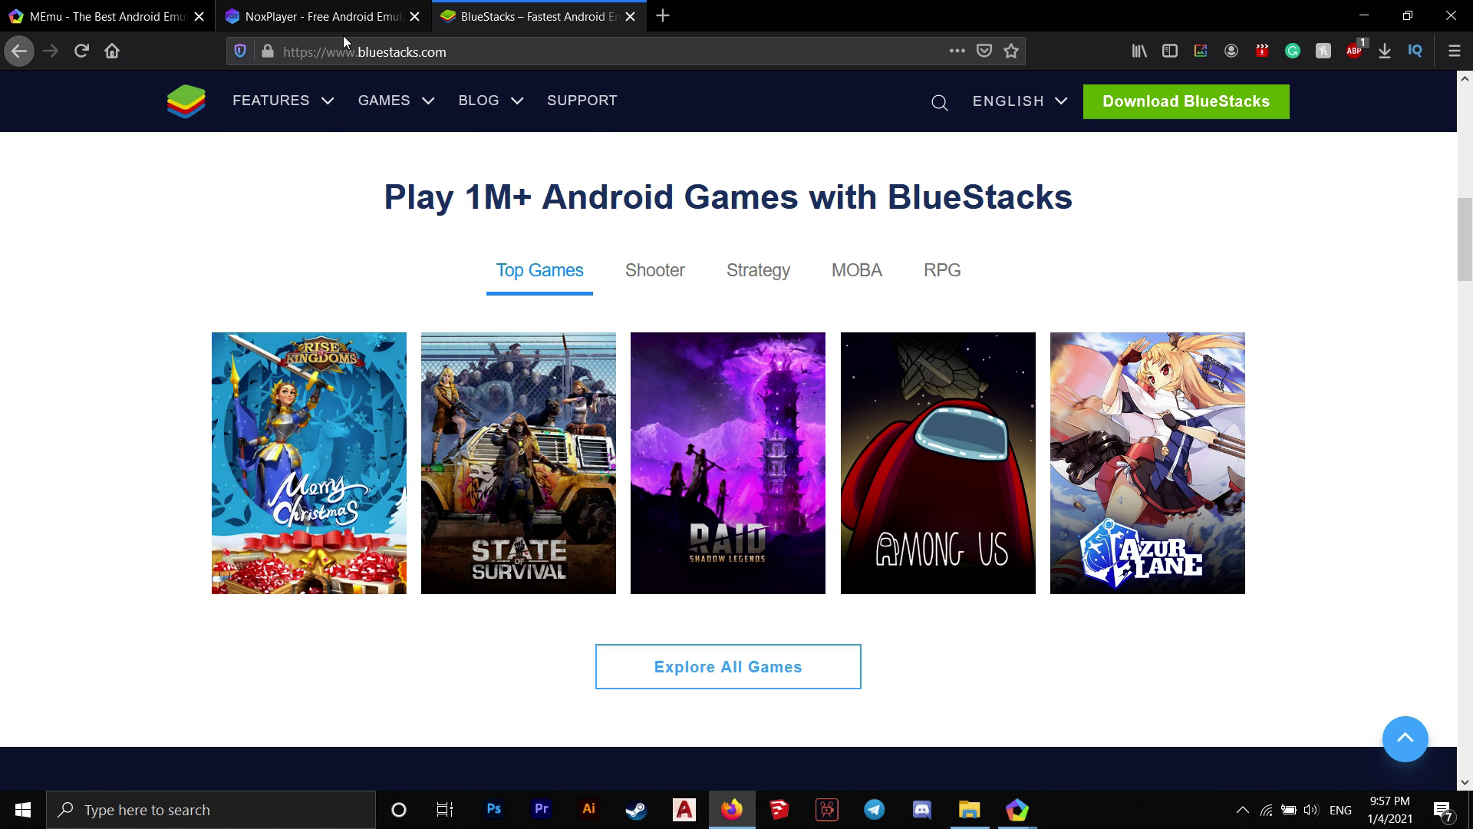
{"action": "scroll", "coordinate": [649, 277], "scroll_direction": "down", "scroll_amount": 5}
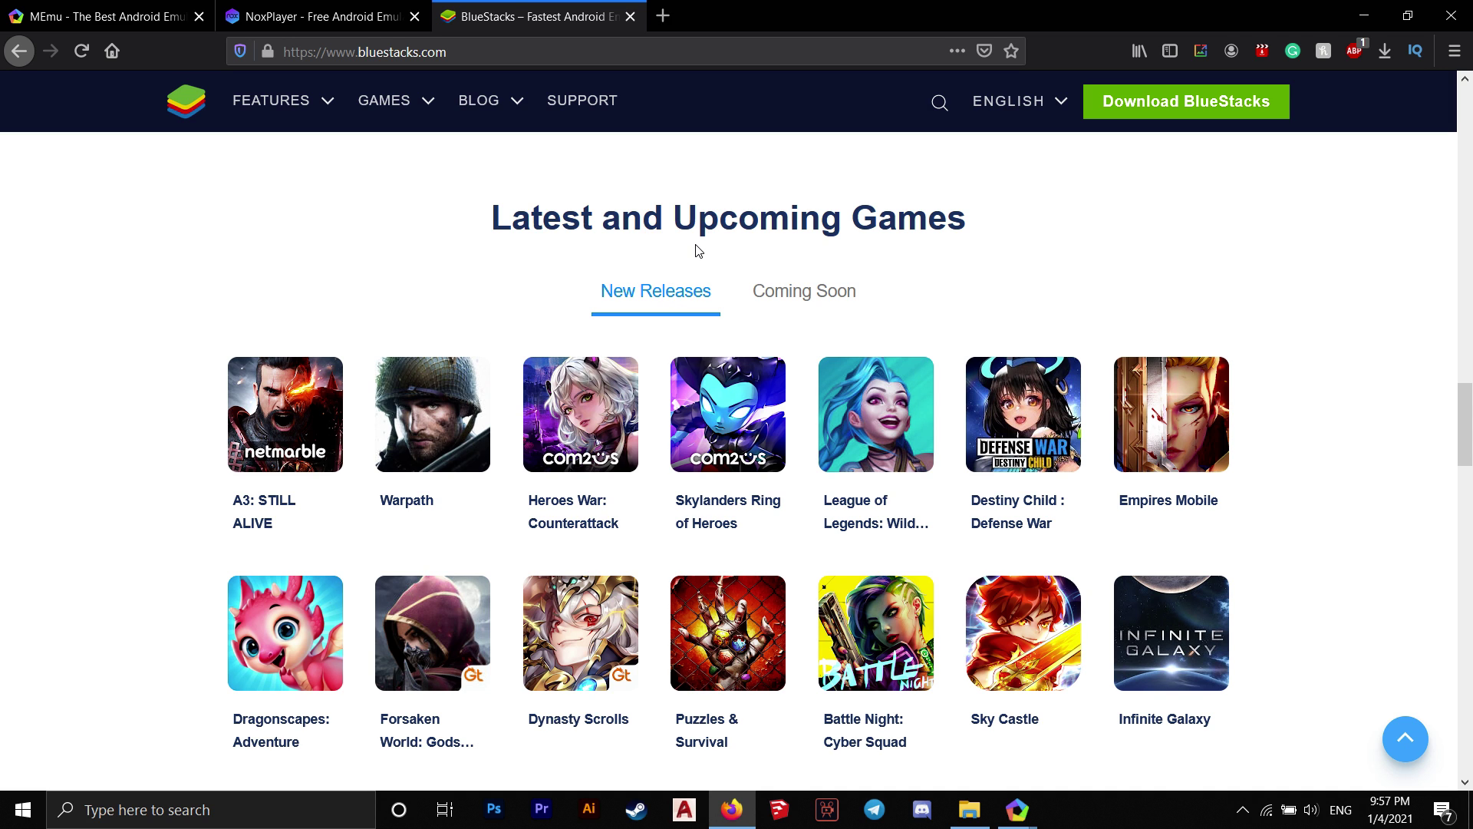
Step: Return to the memuplay.com tab
{"action": "left_click", "coordinate": [98, 15]}
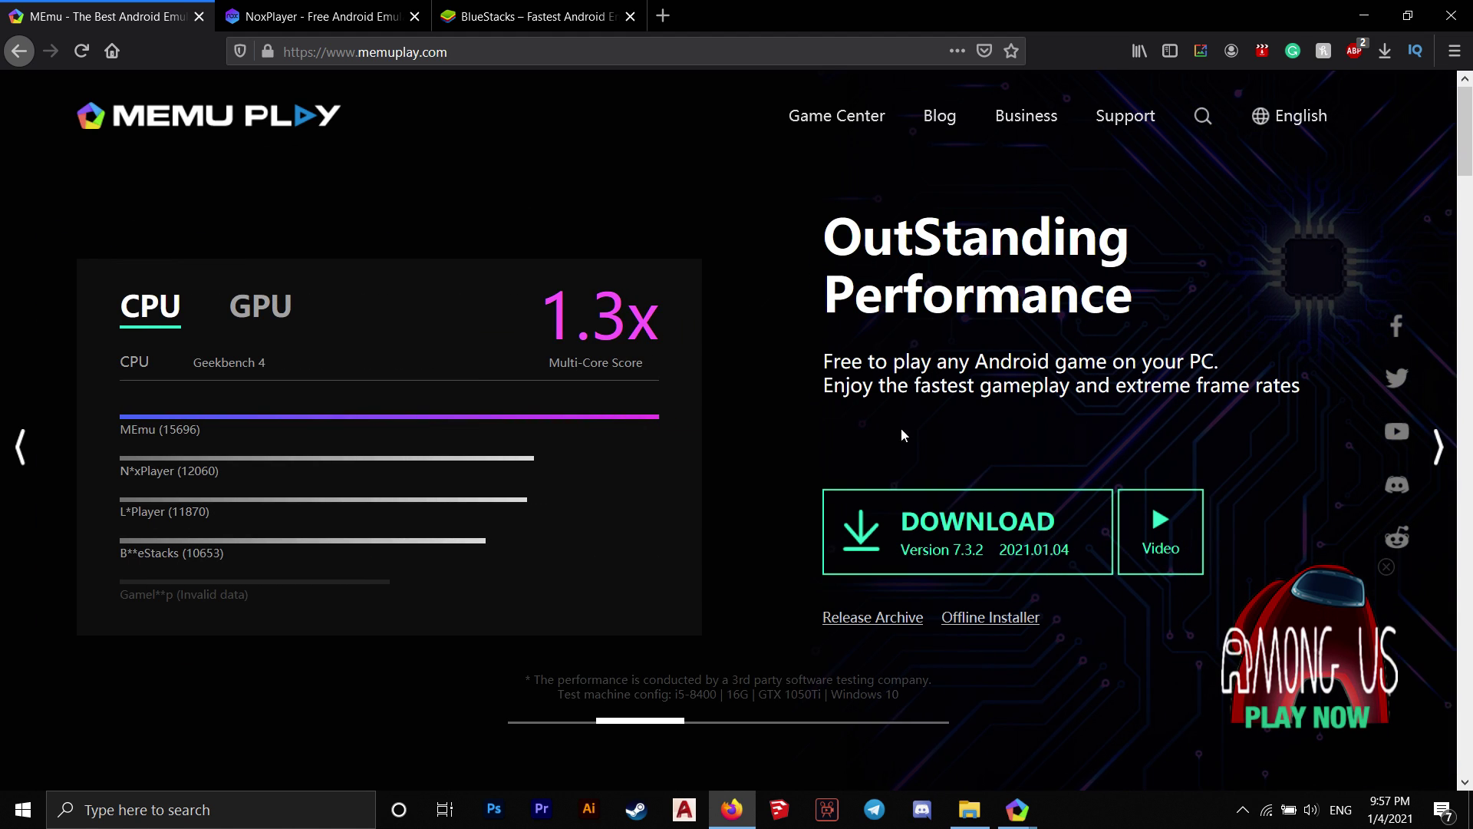
{"action": "left_click", "coordinate": [1017, 809]}
{"action": "left_click", "coordinate": [918, 725]}
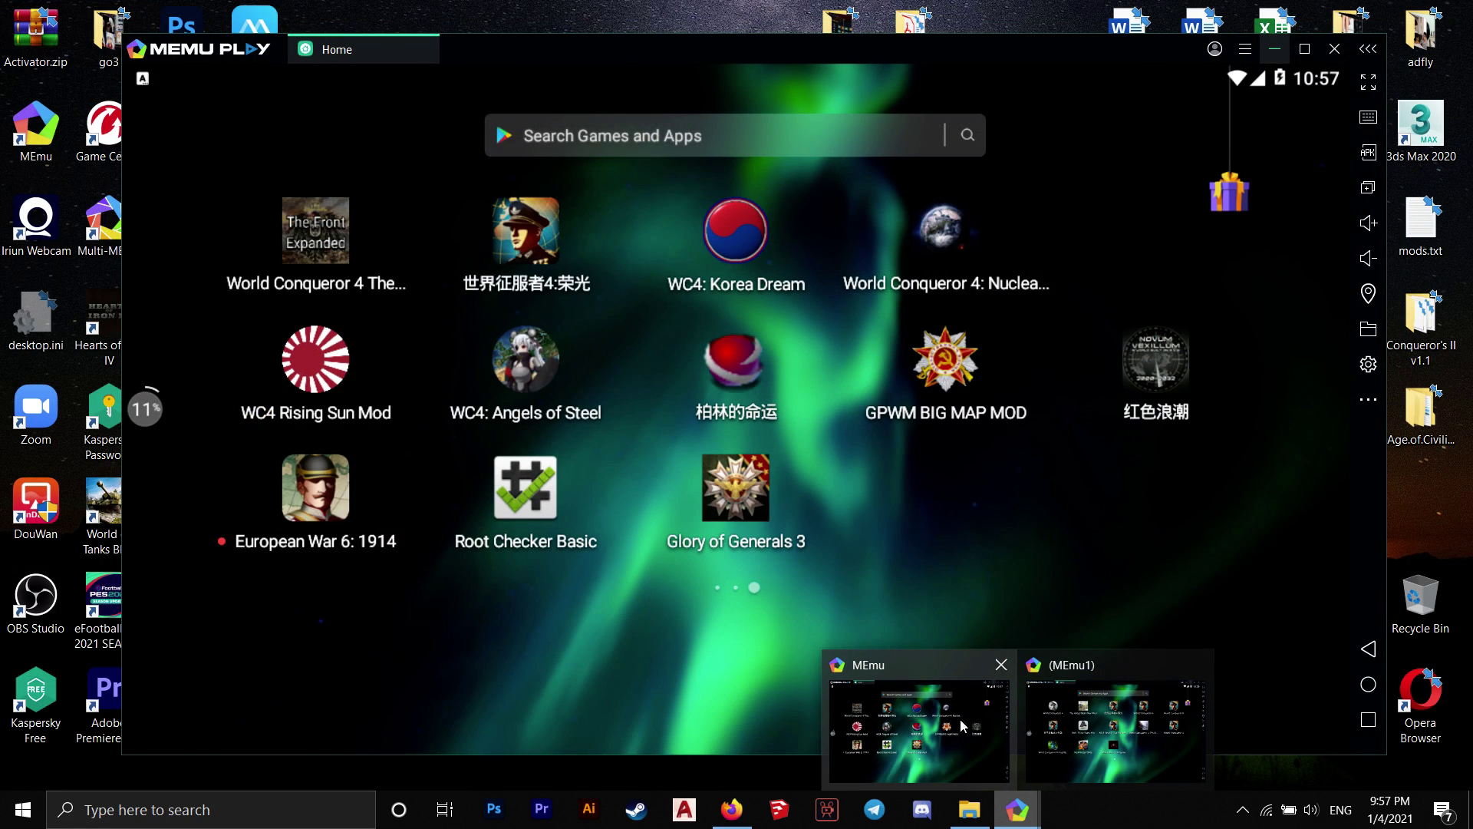
{"action": "left_click", "coordinate": [1115, 725]}
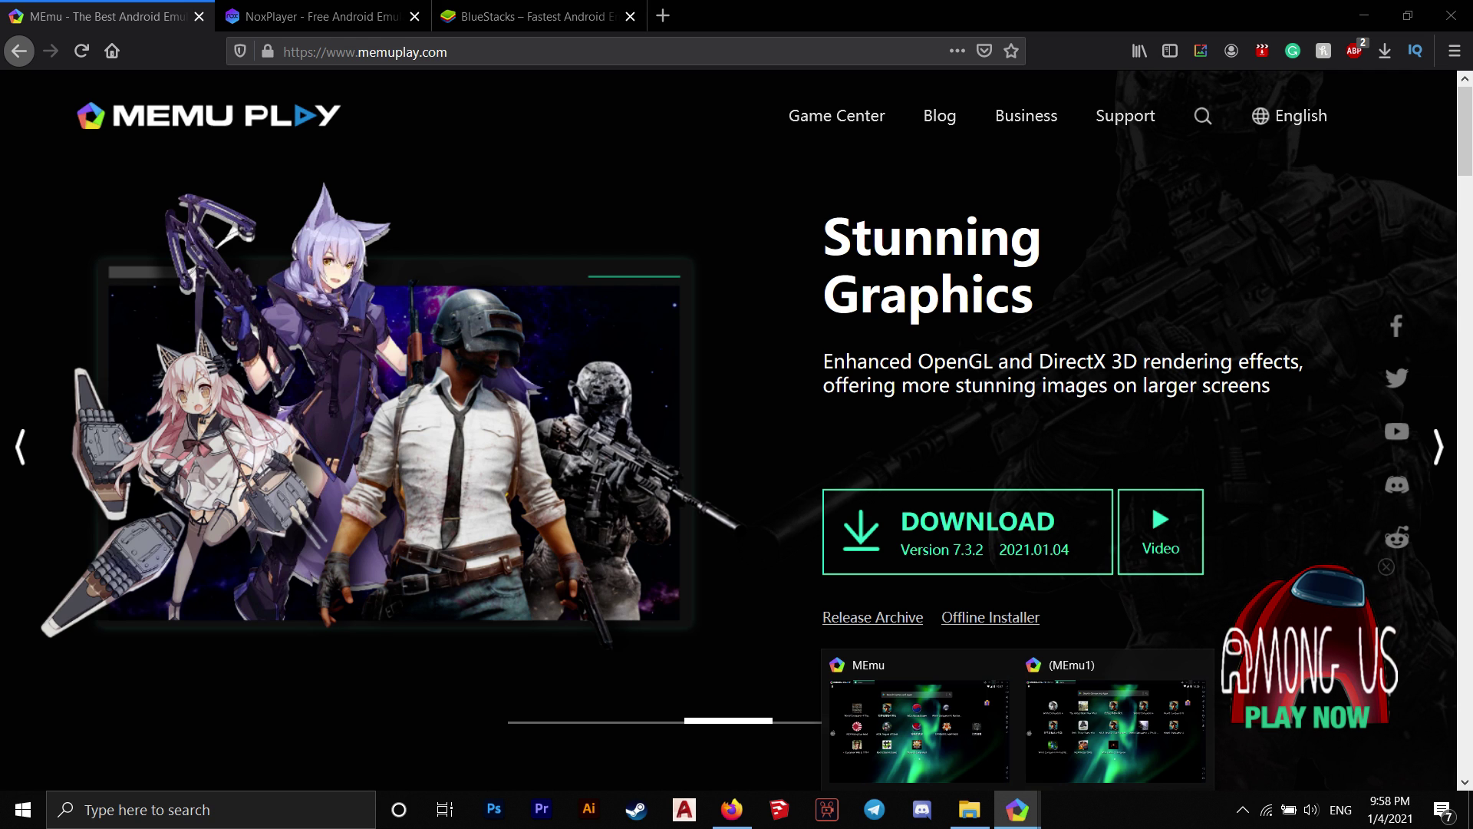
{"action": "left_click", "coordinate": [919, 726]}
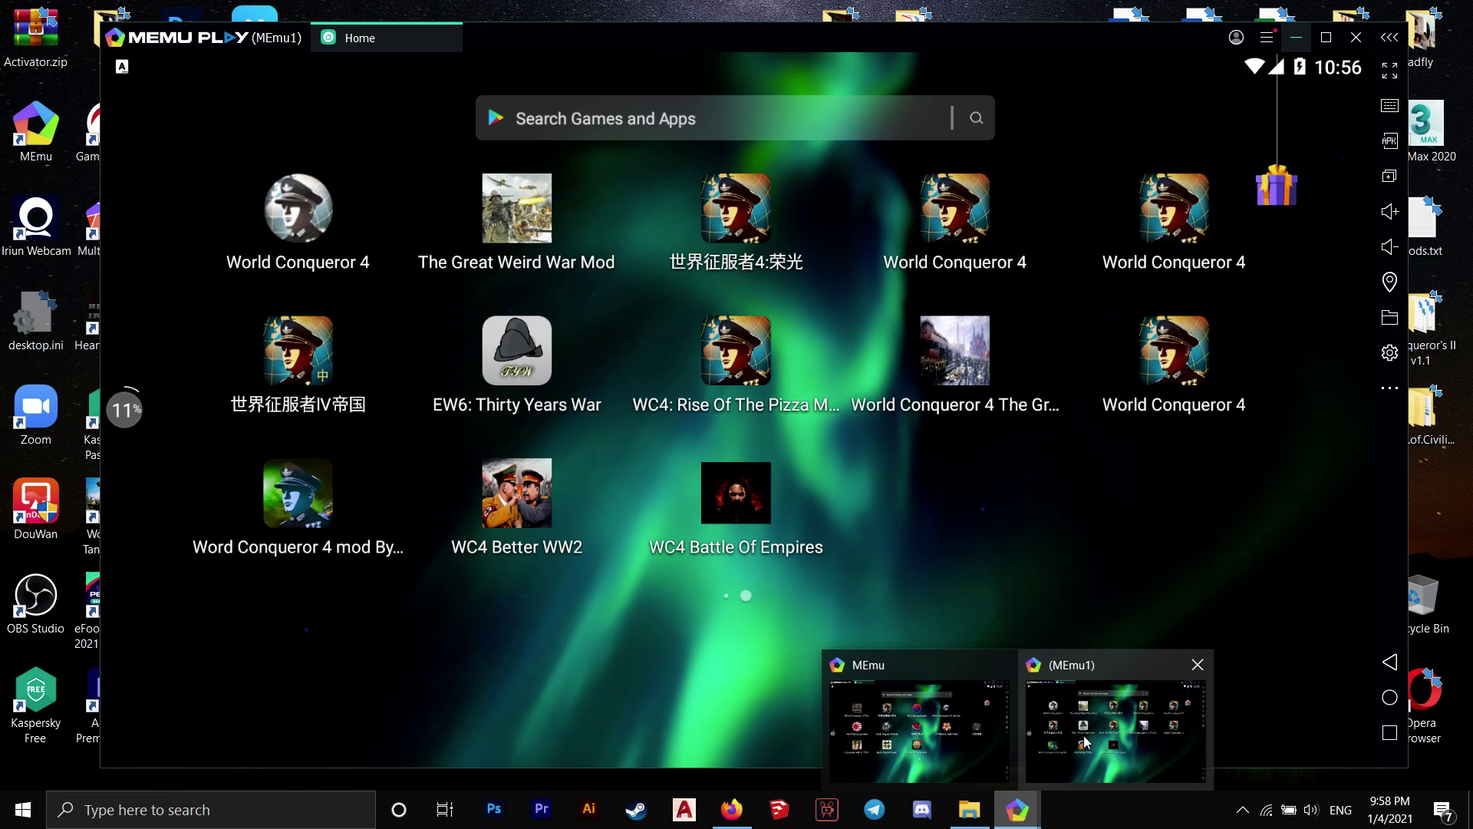
{"action": "left_click", "coordinate": [732, 809]}
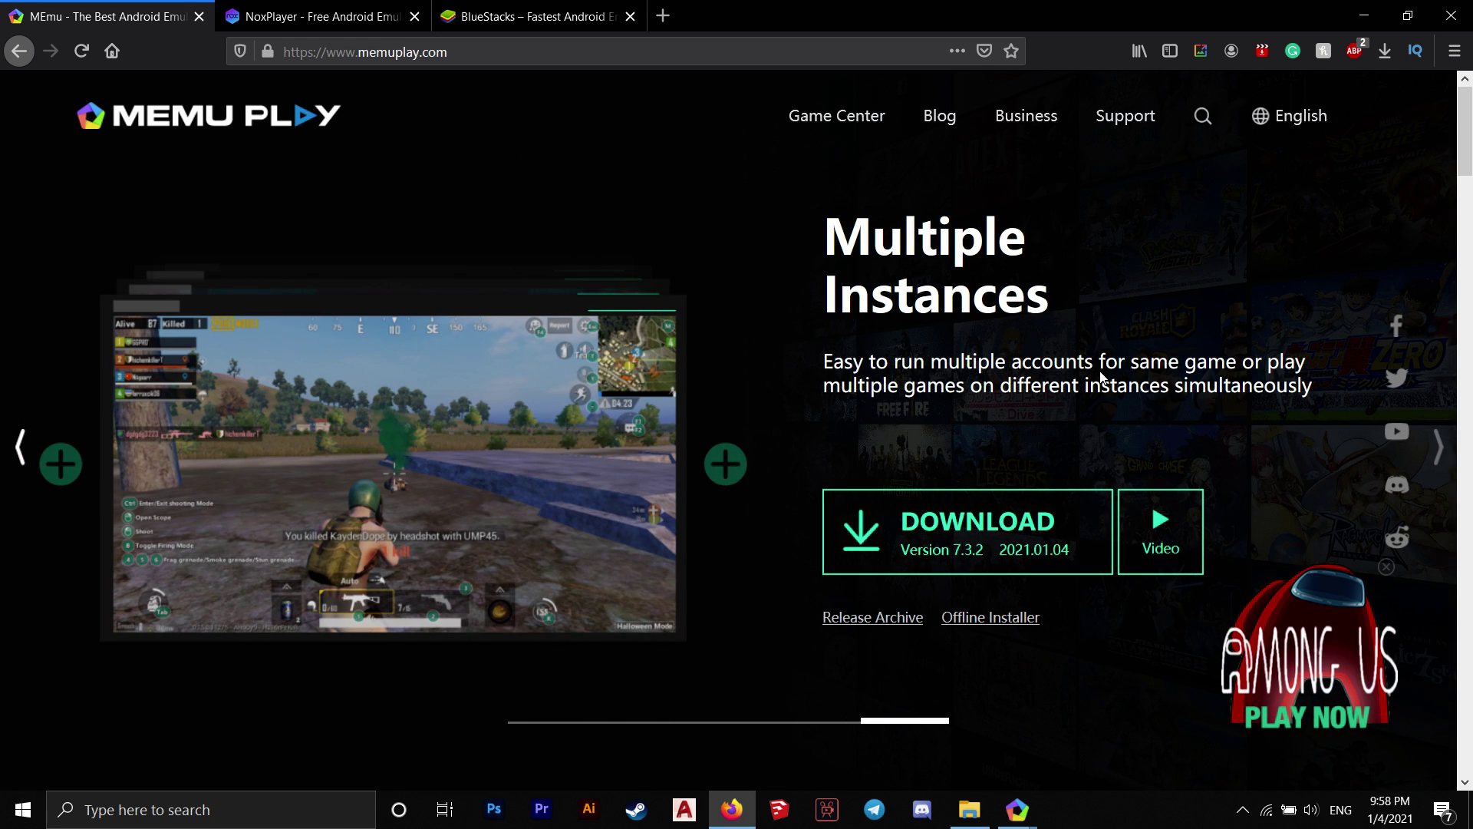
{"action": "scroll", "coordinate": [906, 518], "scroll_direction": "down", "scroll_amount": 8}
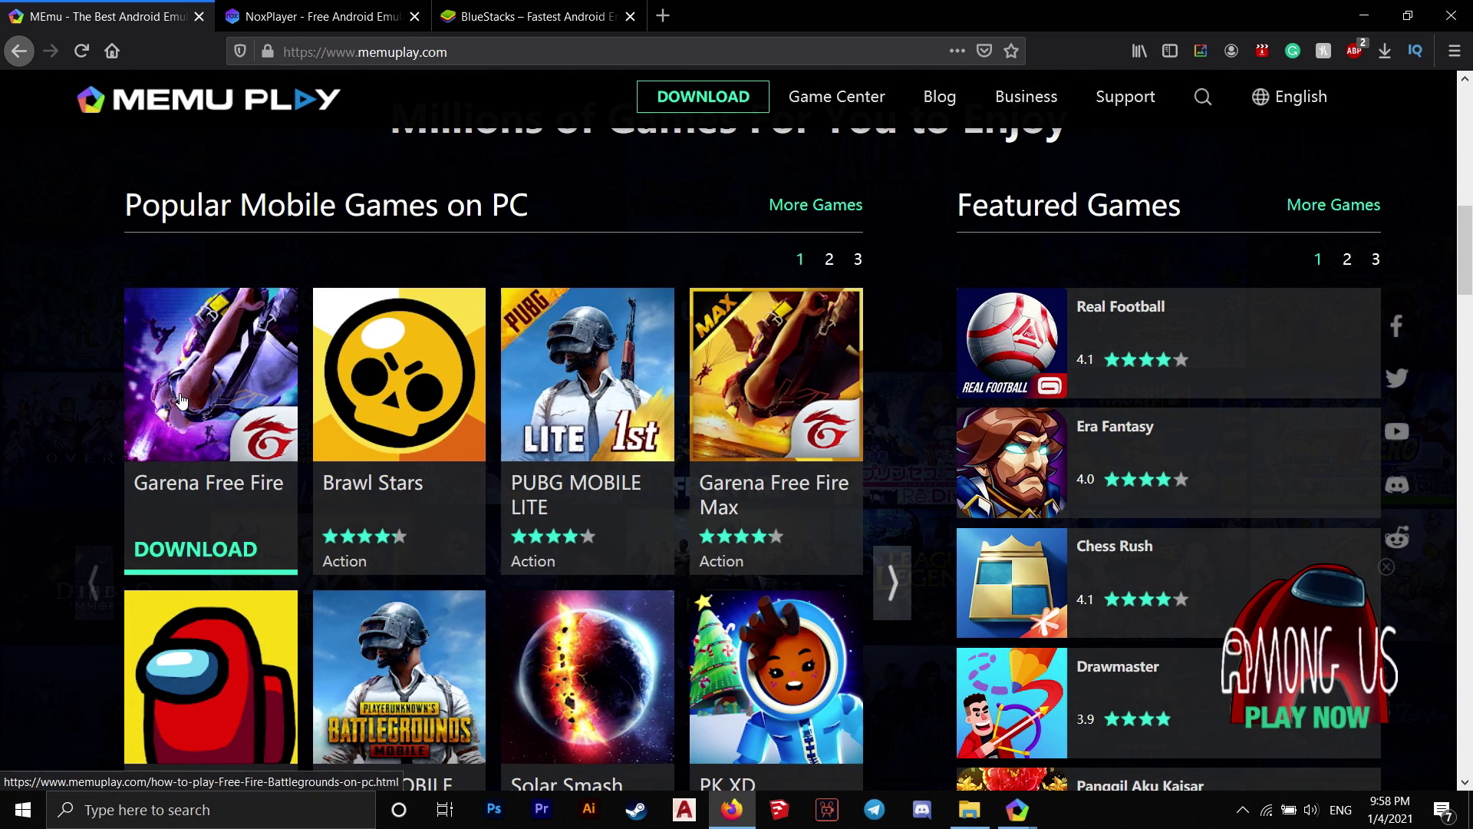
{"action": "mouse_move", "coordinate": [776, 429]}
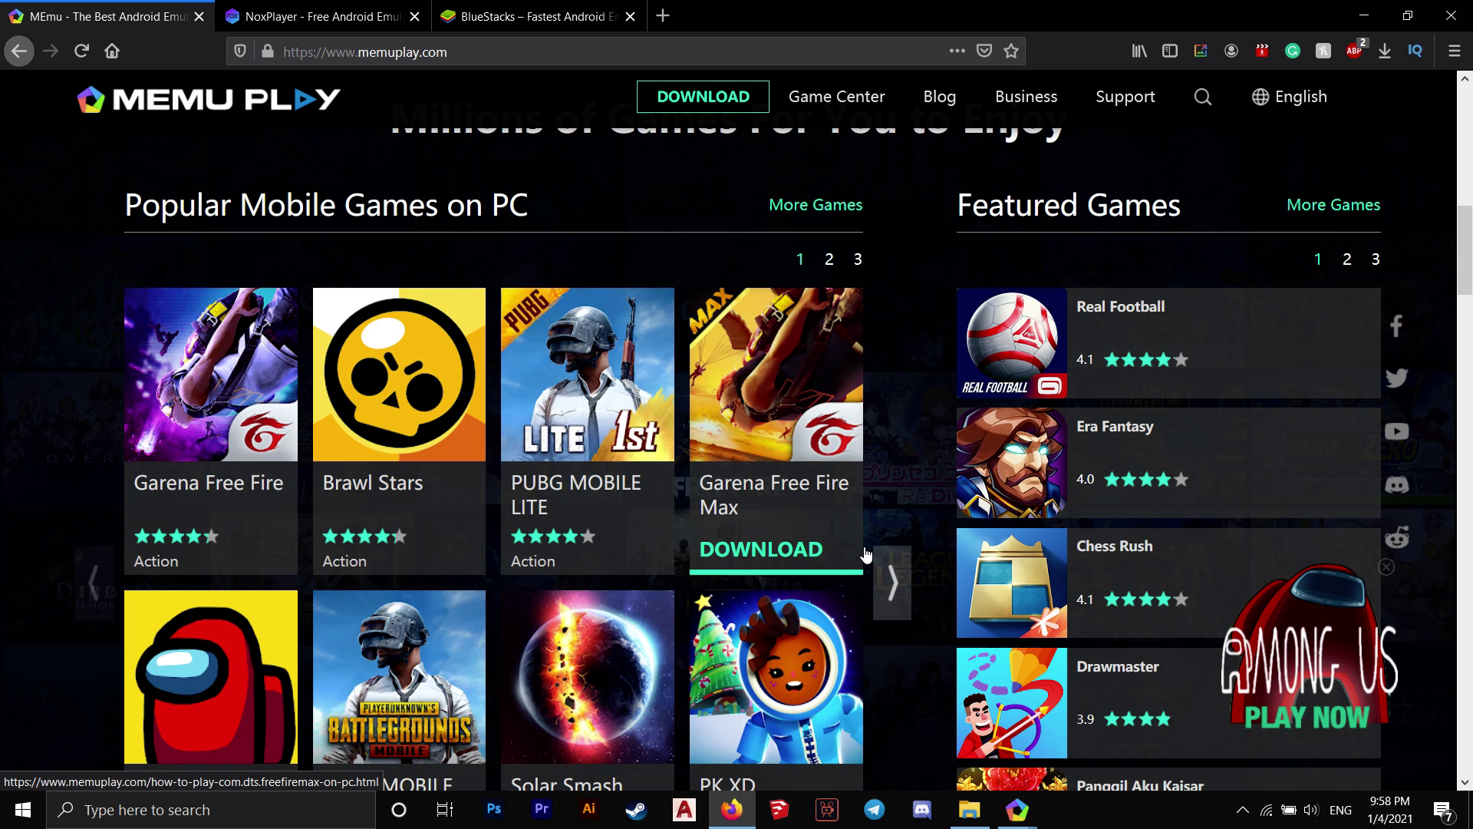
{"action": "scroll", "coordinate": [867, 548], "scroll_direction": "up", "scroll_amount": 2}
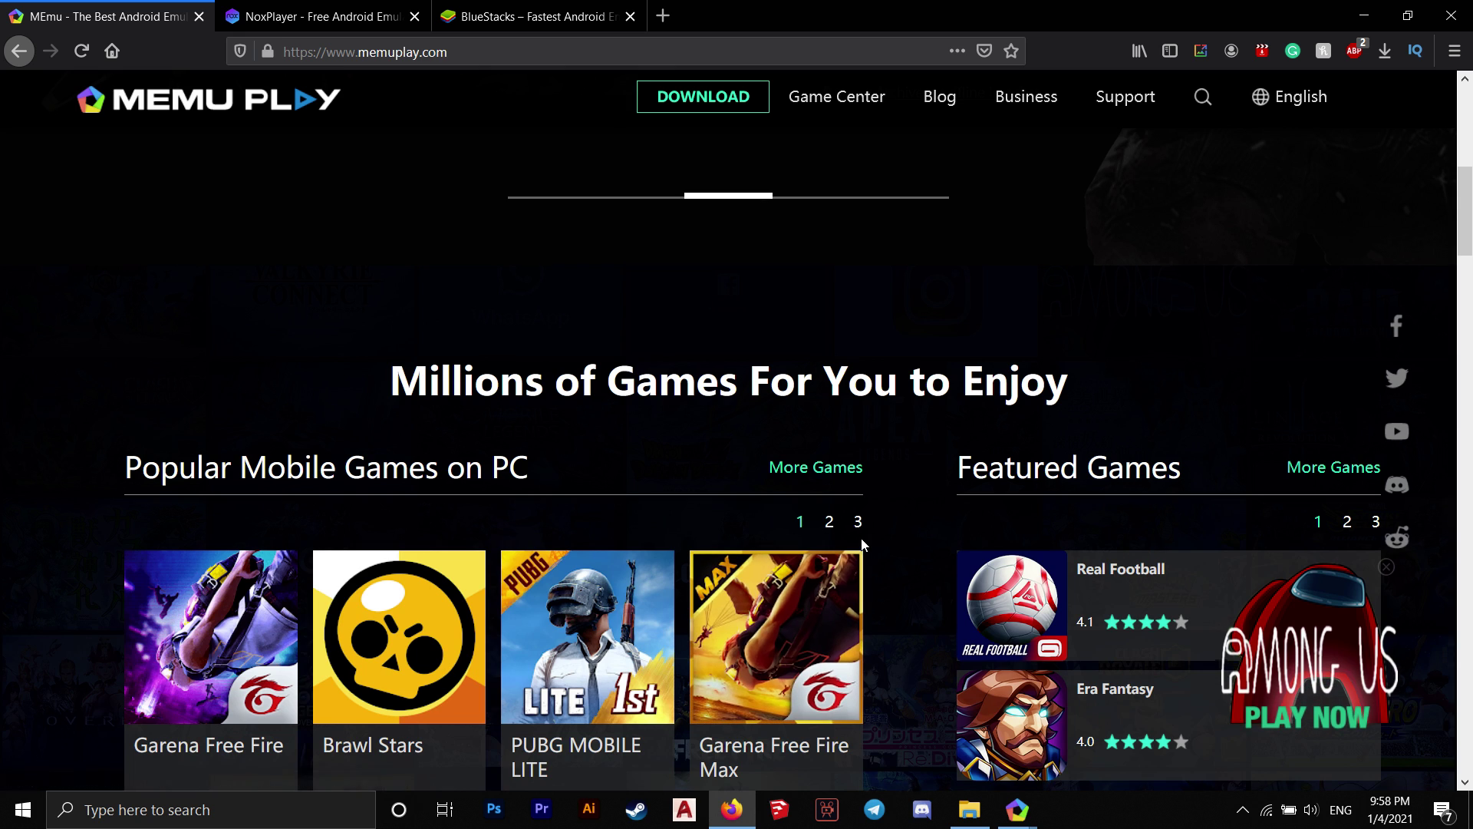
{"action": "scroll", "coordinate": [862, 538], "scroll_direction": "down", "scroll_amount": 8}
{"action": "scroll", "coordinate": [861, 535], "scroll_direction": "up", "scroll_amount": 3}
{"action": "scroll", "coordinate": [862, 536], "scroll_direction": "up", "scroll_amount": 10}
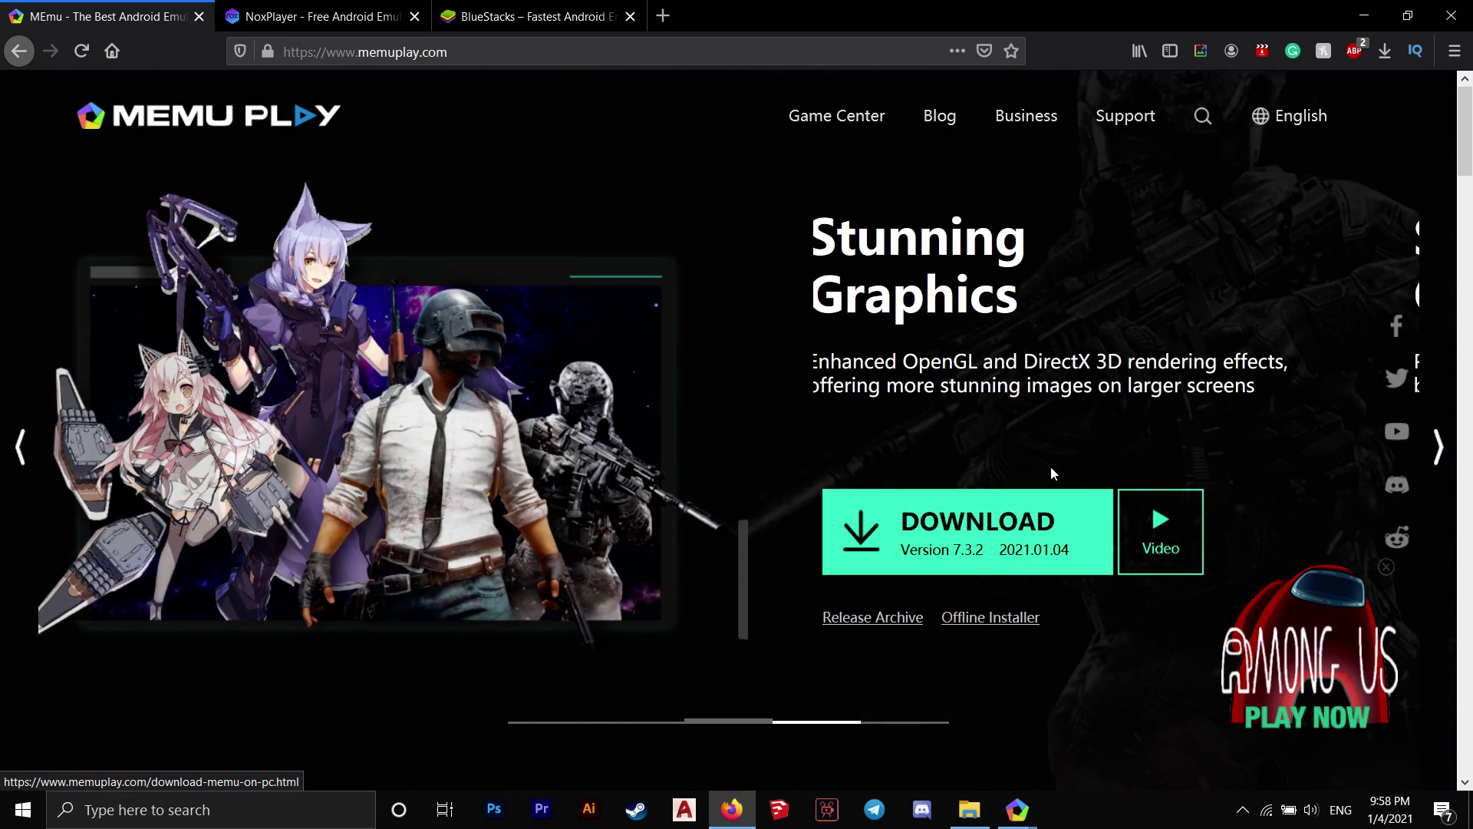